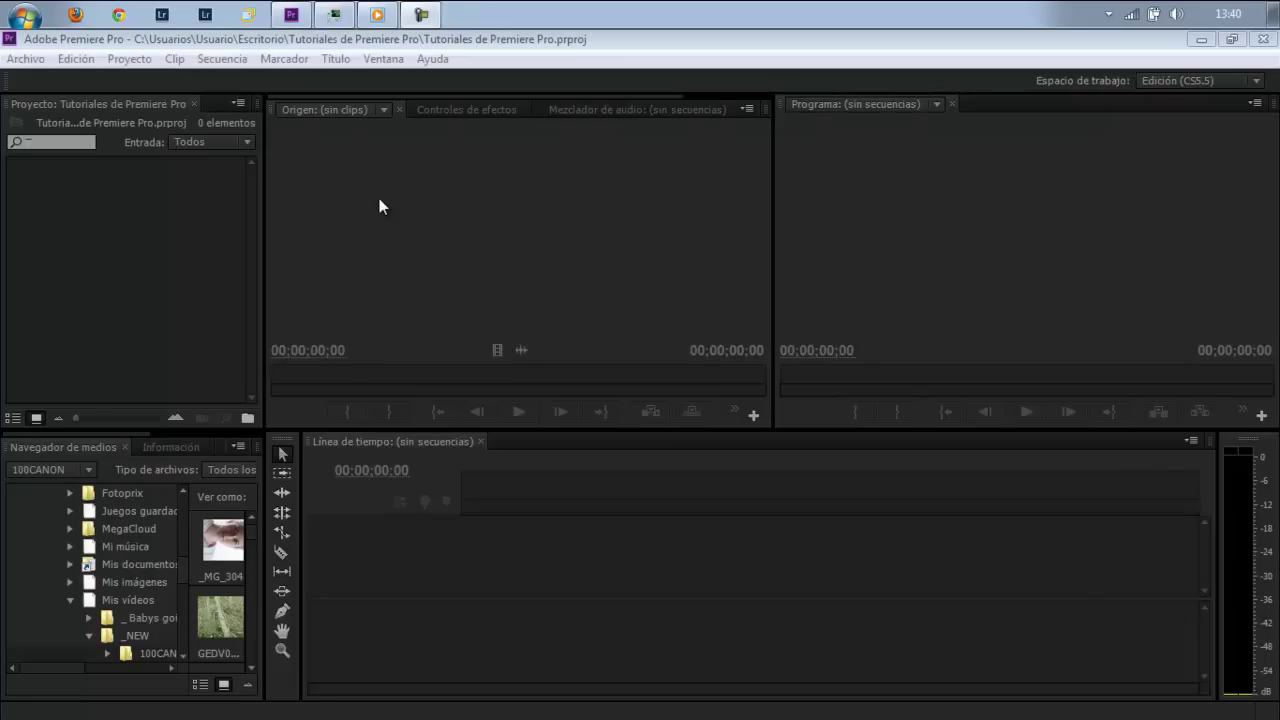
Step: Tear the workspace selector bar off into a floating panel, close it, and dismiss the Windows notification
click(1256, 82)
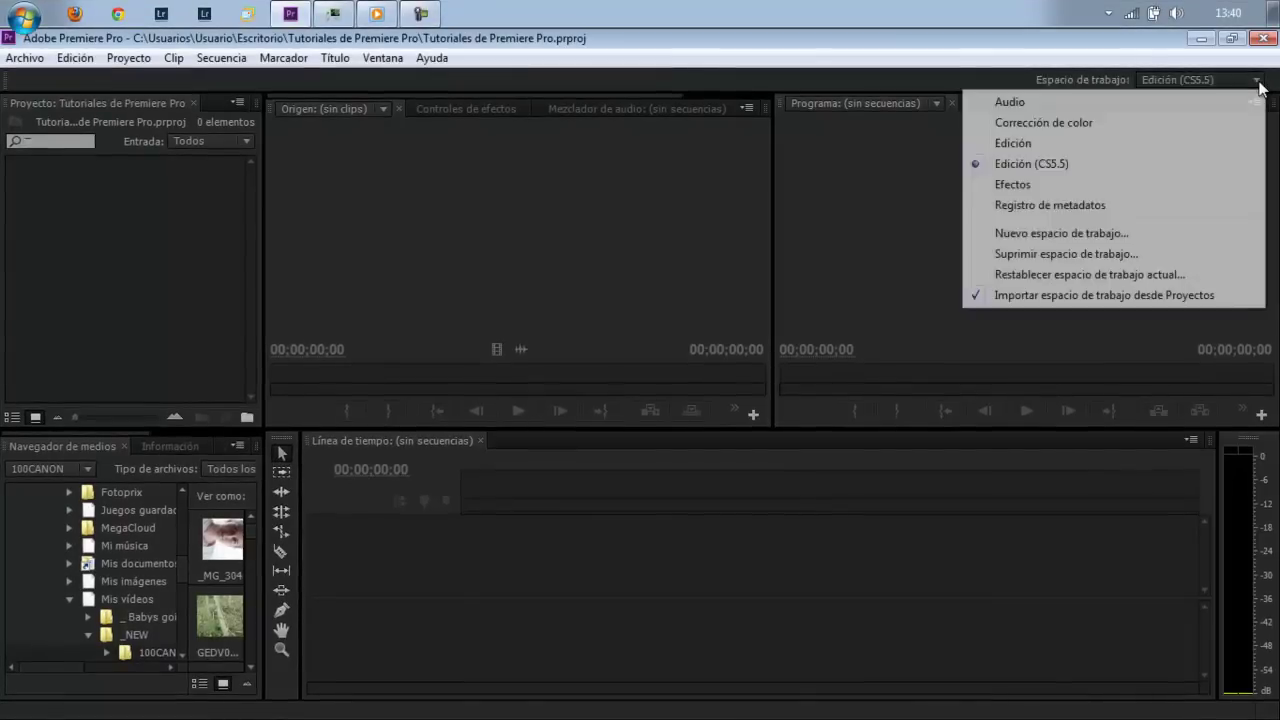
click(892, 76)
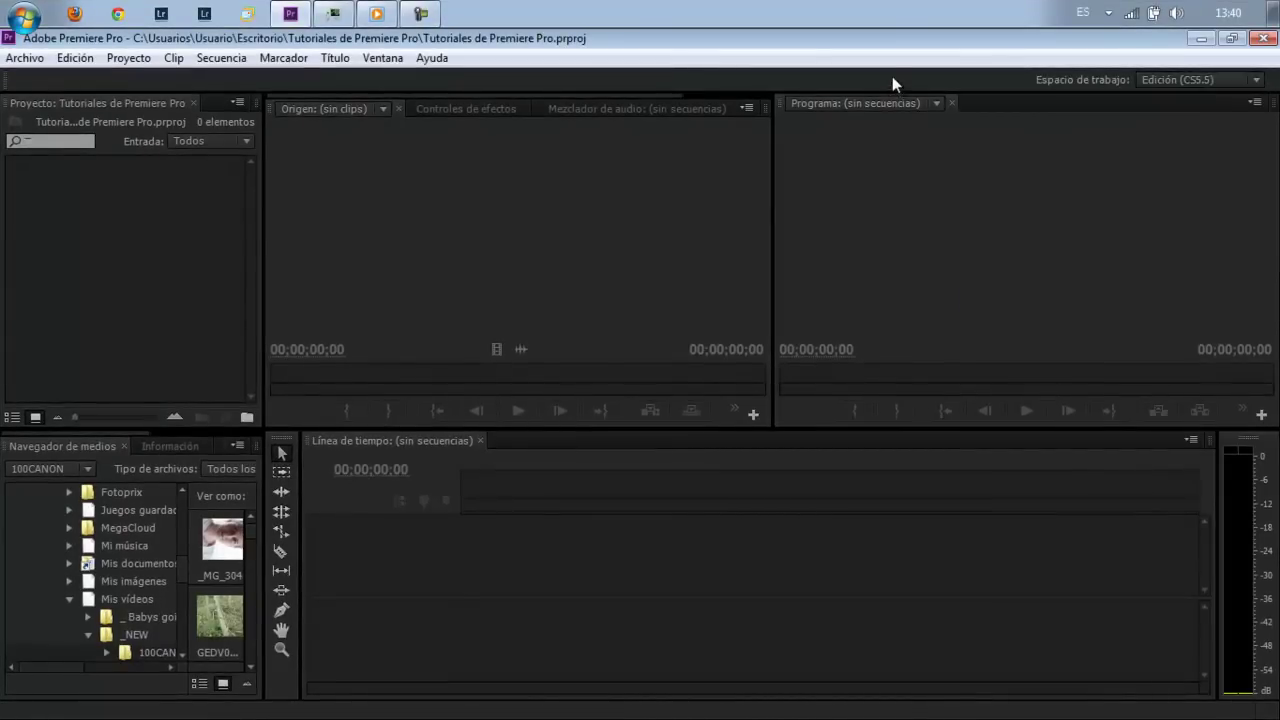
mouse_move(6, 82)
mouse_down()
mouse_move(48, 83)
mouse_move(107, 219)
mouse_move(12, 222)
mouse_up()
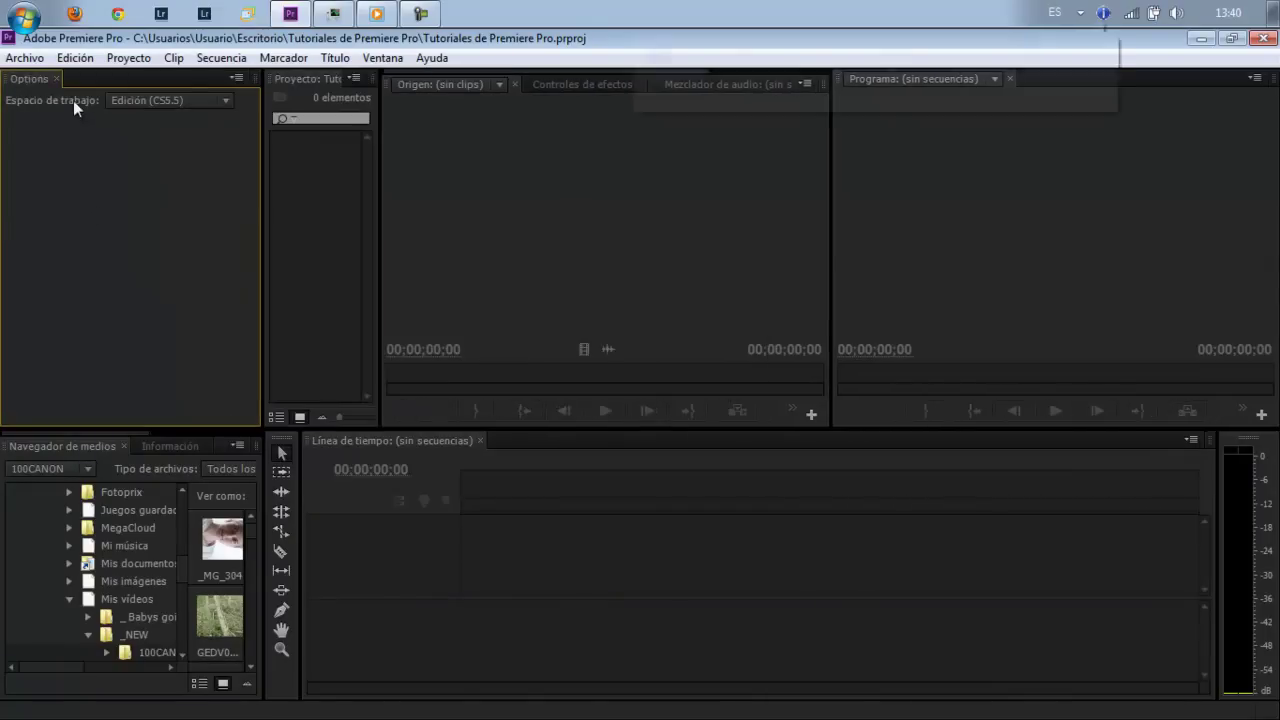
click(58, 78)
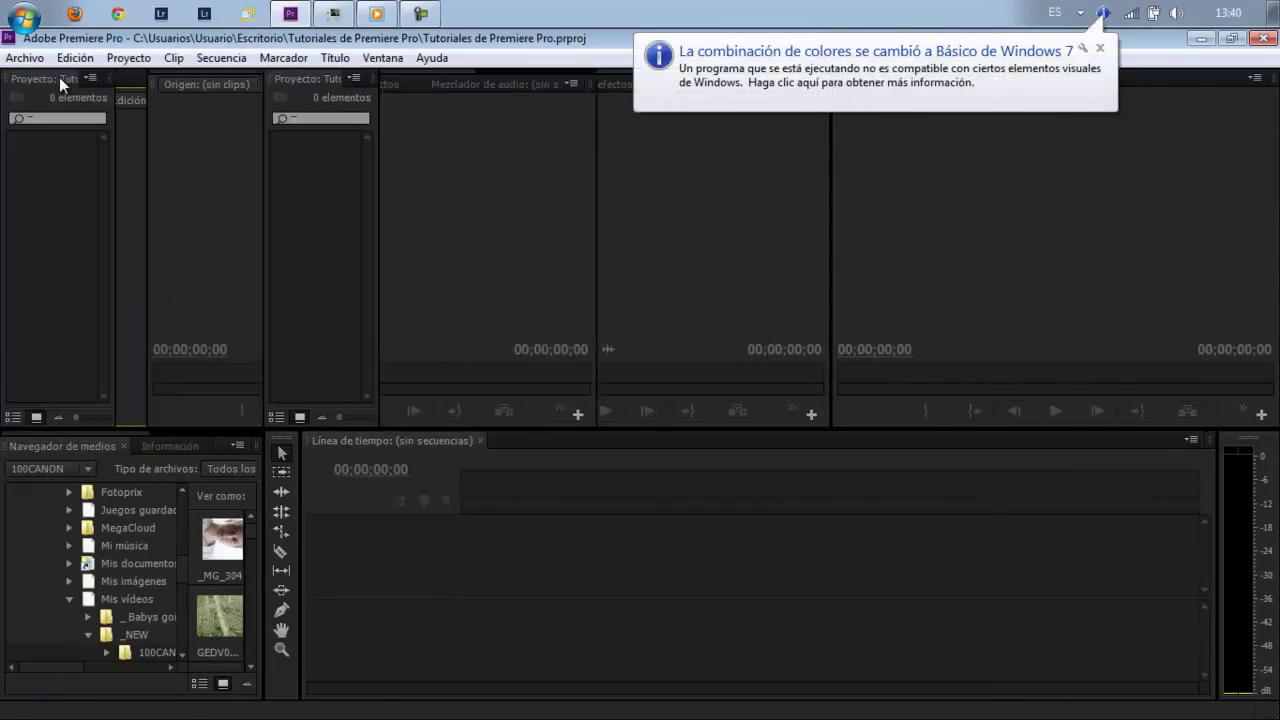
click(1100, 47)
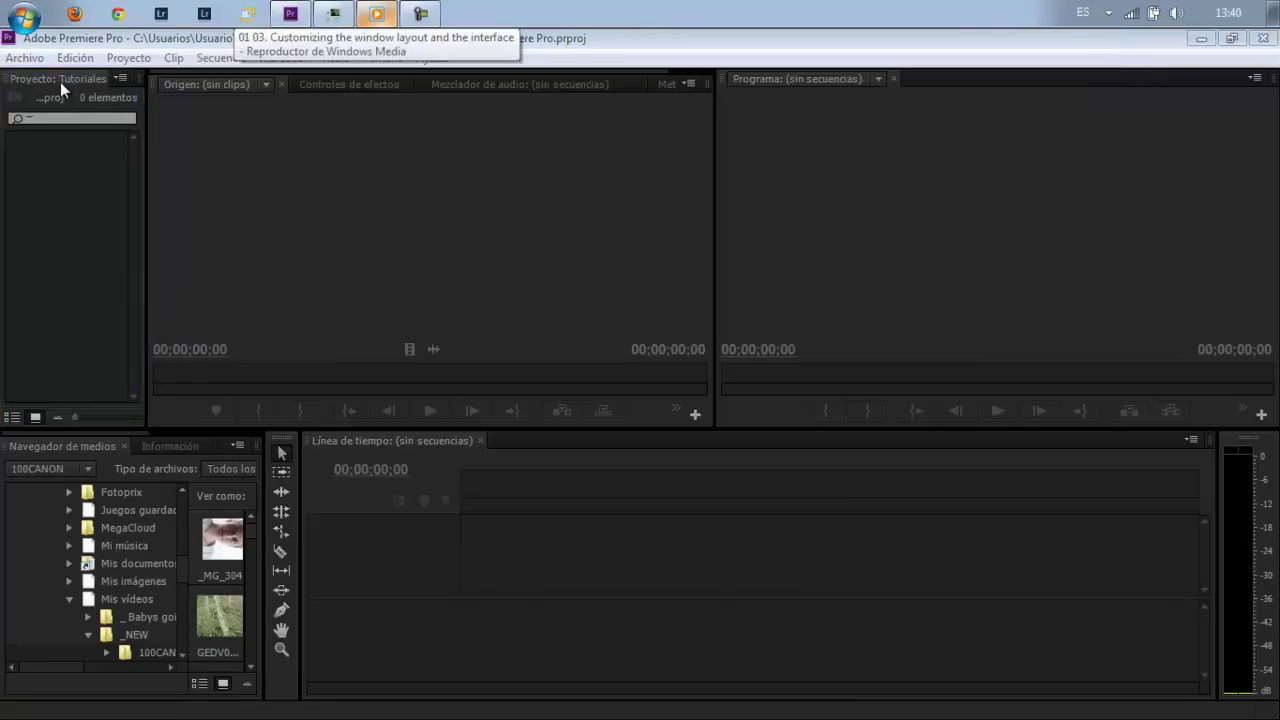
Step: Dock the Proyecto panel into the Origen monitor group and bring up the Información tab
drag(47, 76, 262, 129)
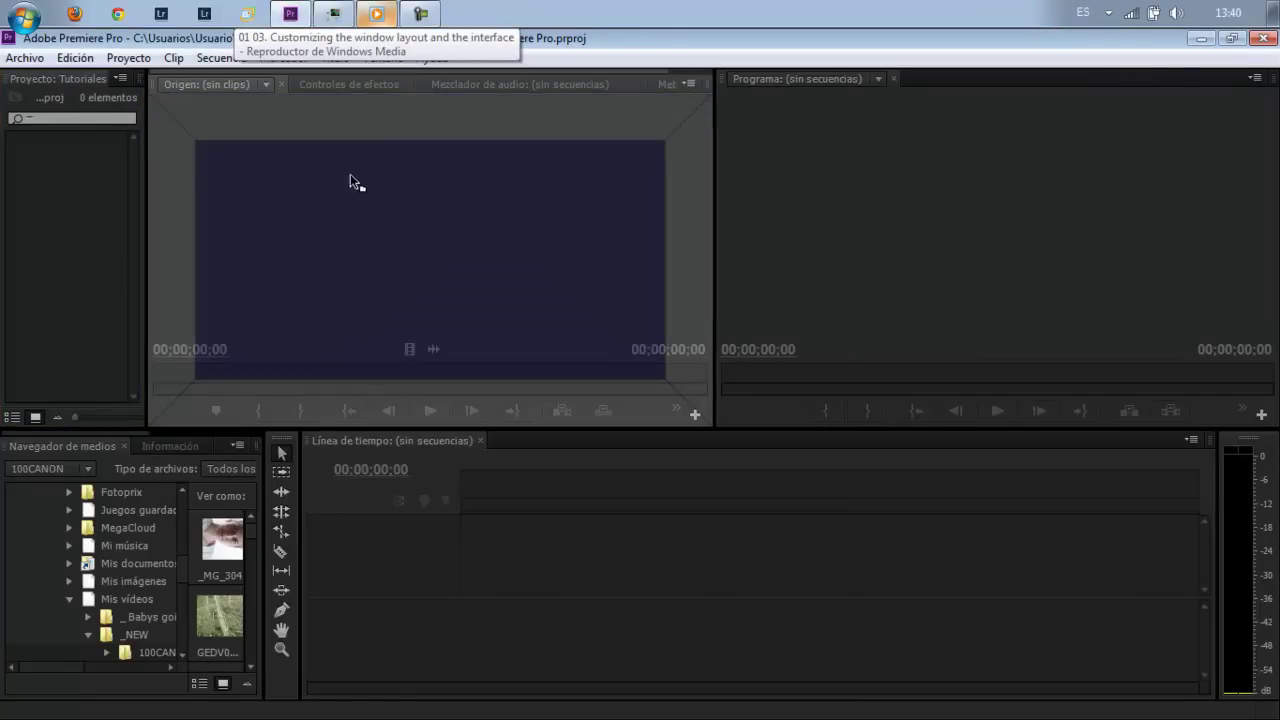
drag(330, 100, 351, 206)
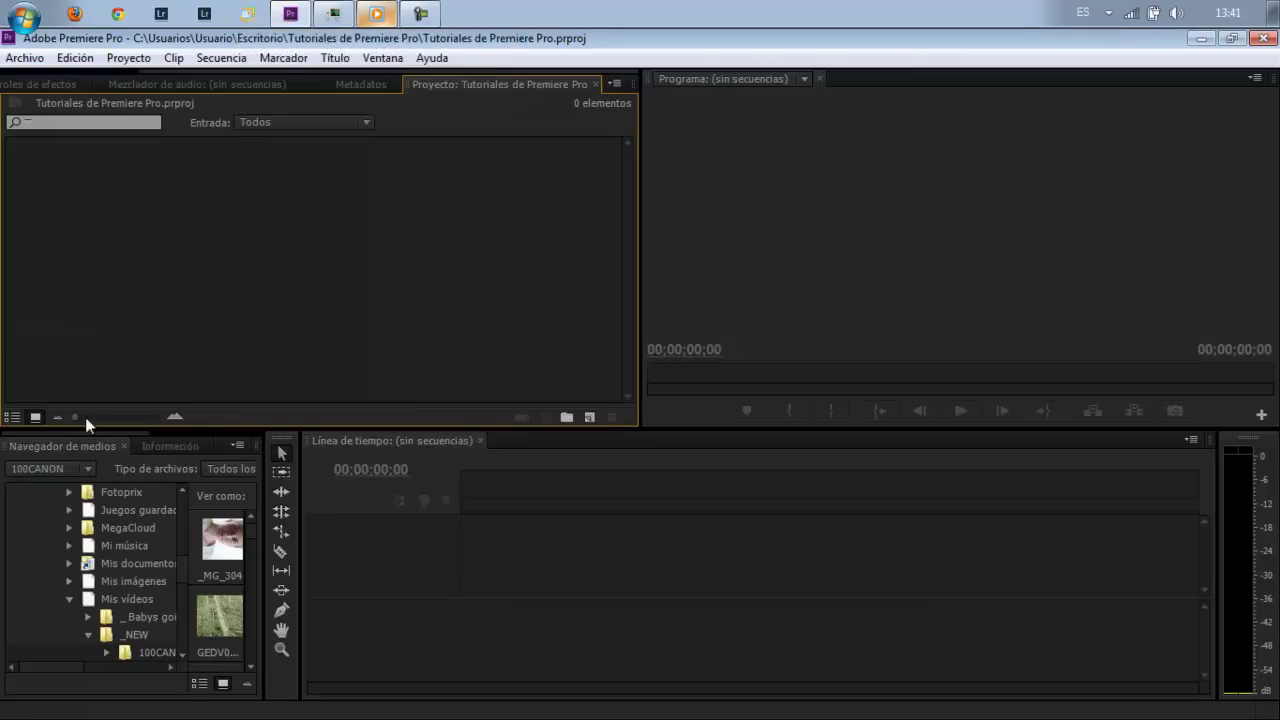
click(169, 448)
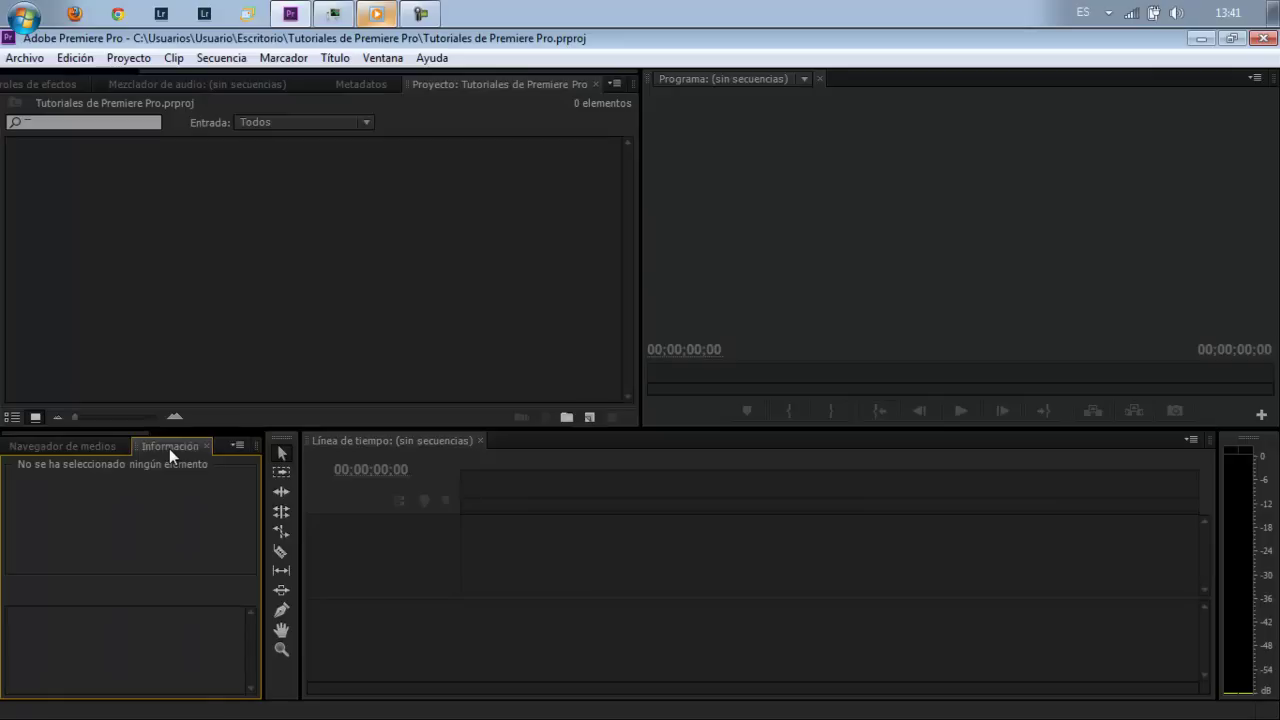
click(80, 445)
click(156, 450)
Step: Dock the Información panel into the Proyecto group
drag(170, 447, 249, 246)
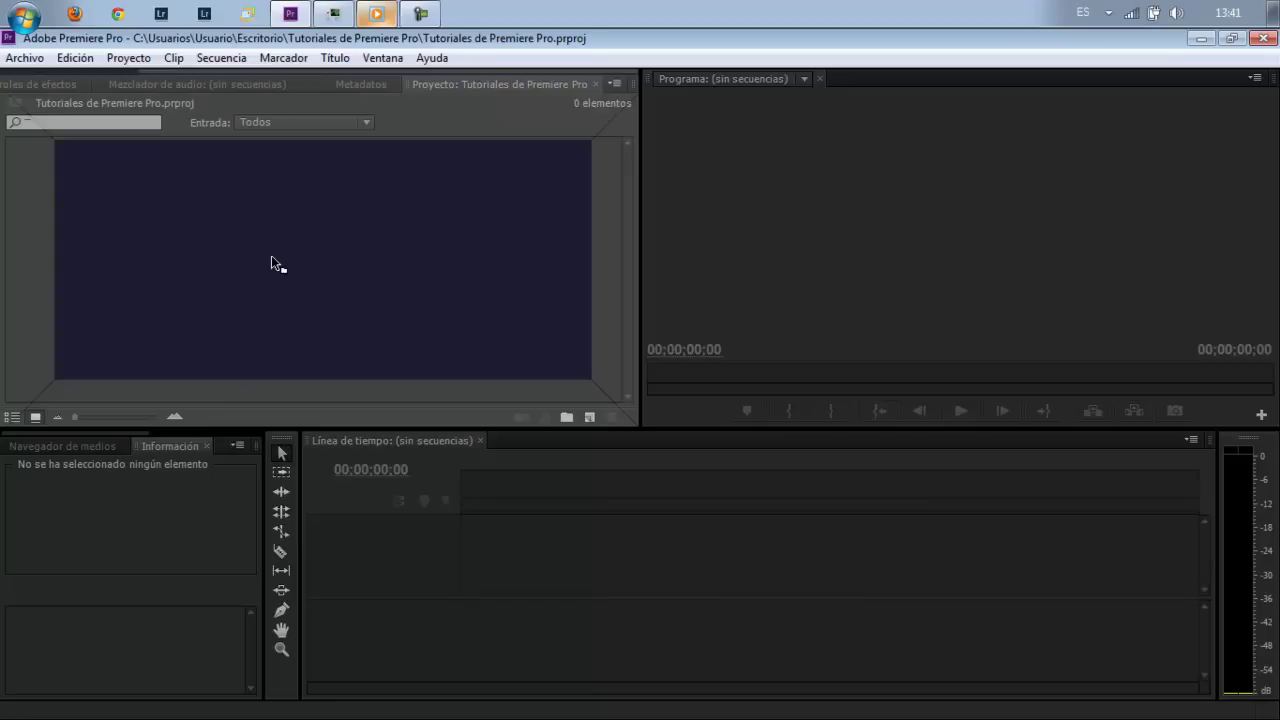
mouse_move(271, 256)
mouse_down()
mouse_move(304, 251)
mouse_move(332, 309)
mouse_up()
mouse_move(214, 265)
mouse_down()
mouse_move(202, 118)
mouse_move(490, 130)
mouse_move(597, 277)
mouse_move(528, 409)
mouse_move(330, 291)
mouse_up()
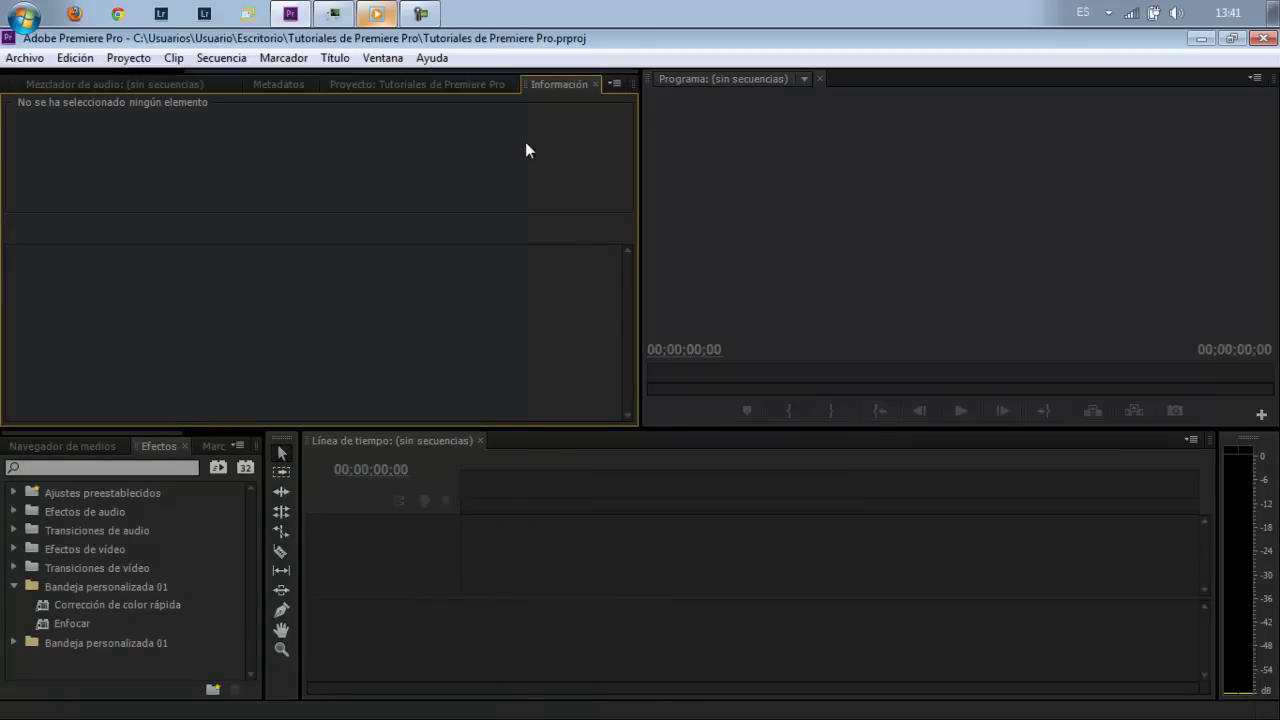
Step: Pull the Información tab out of the Proyecto/Metadatos group and dock it as a new left column
click(442, 84)
click(270, 84)
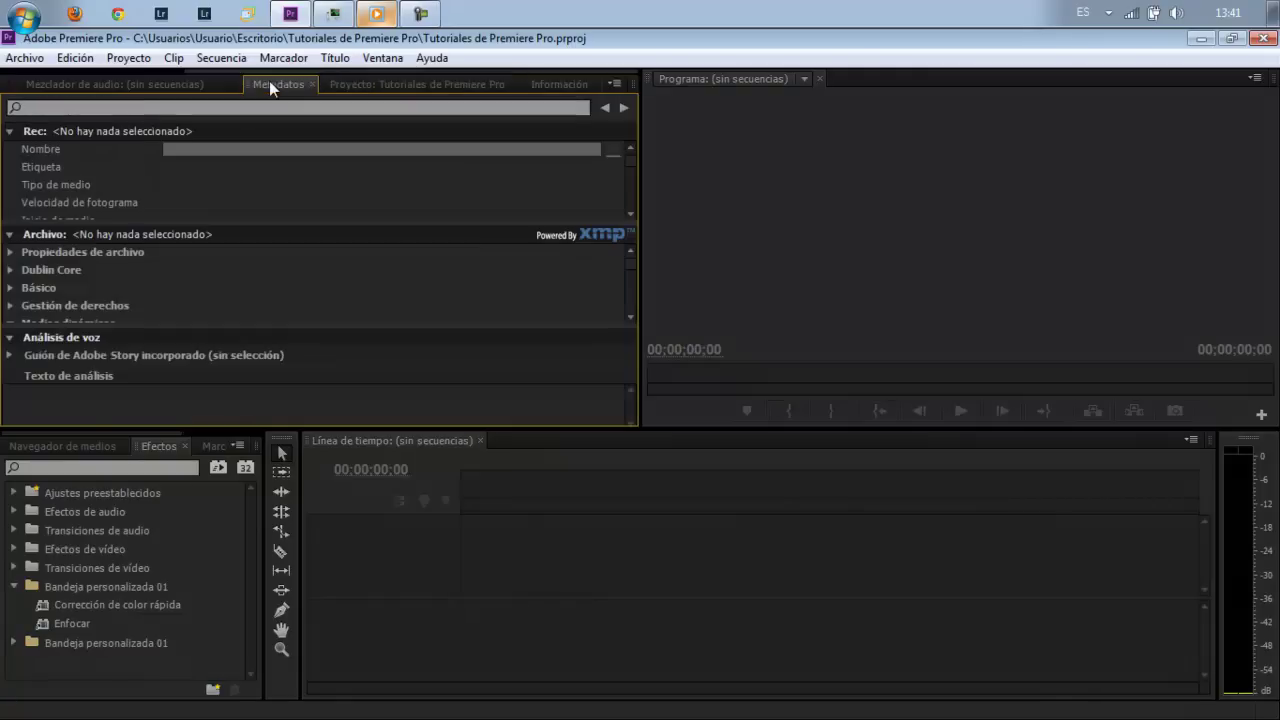
click(175, 86)
click(262, 84)
click(375, 84)
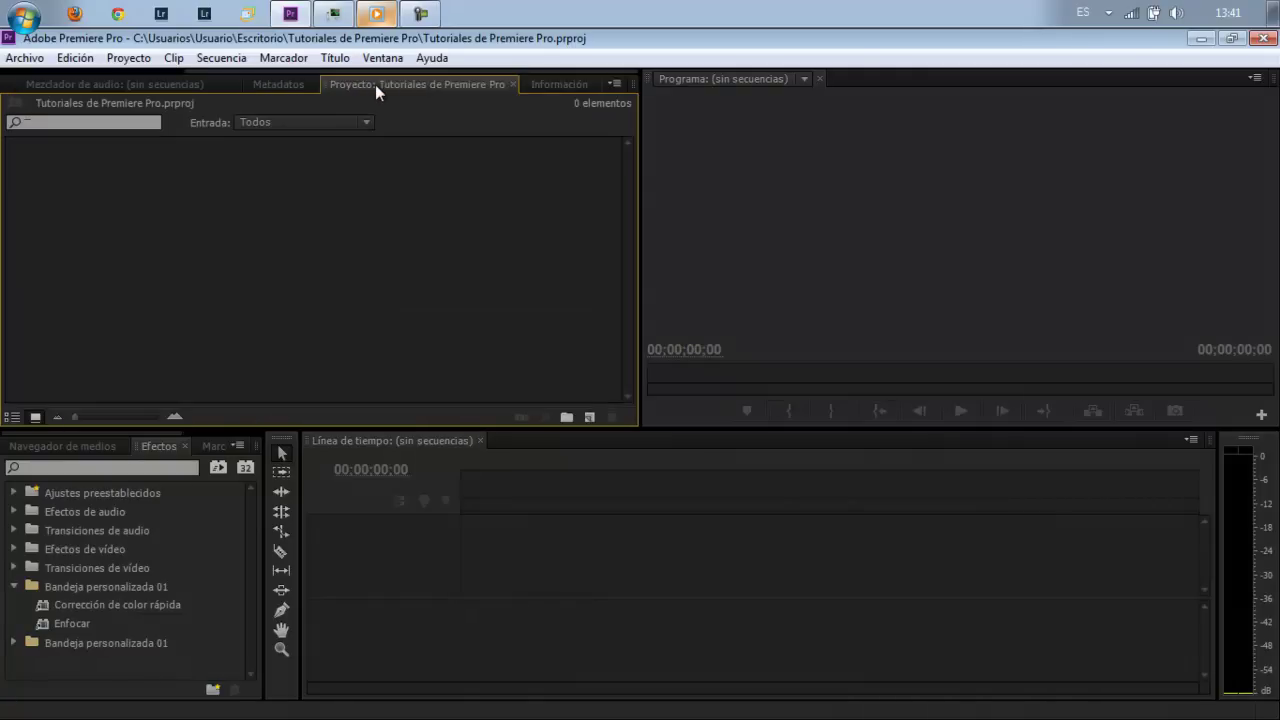
click(546, 86)
drag(545, 84, 539, 183)
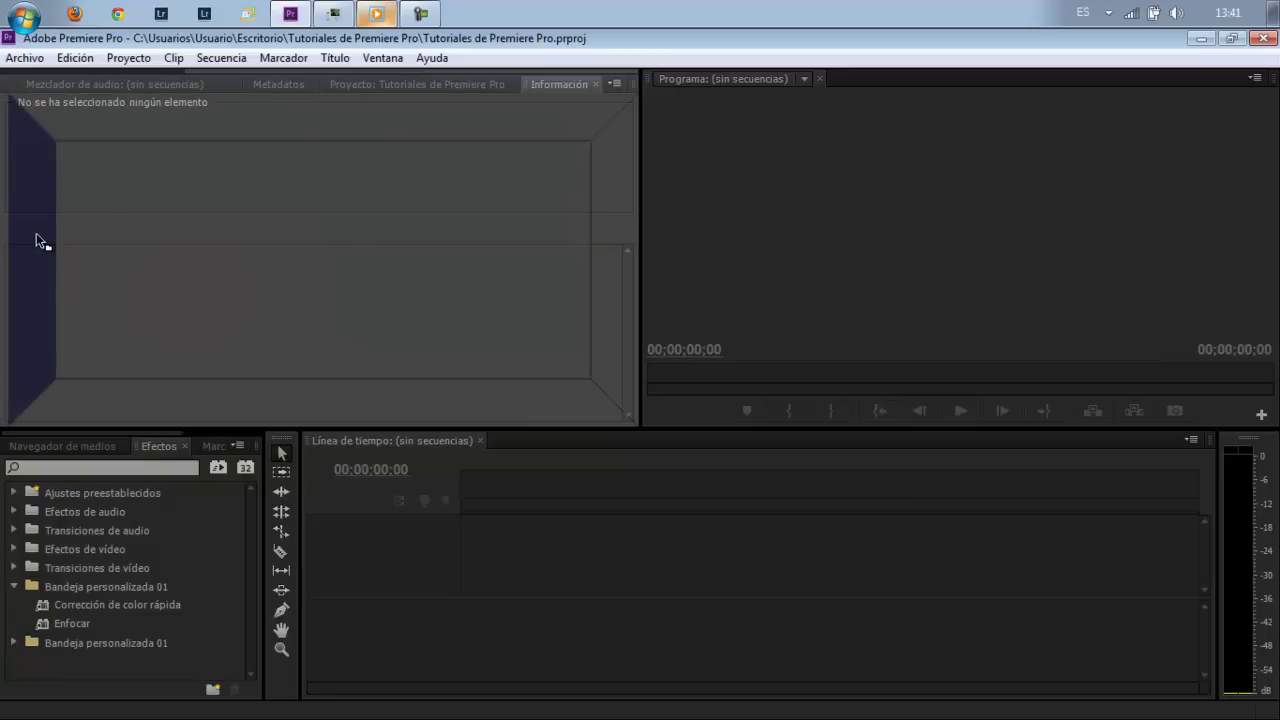
drag(256, 222, 35, 234)
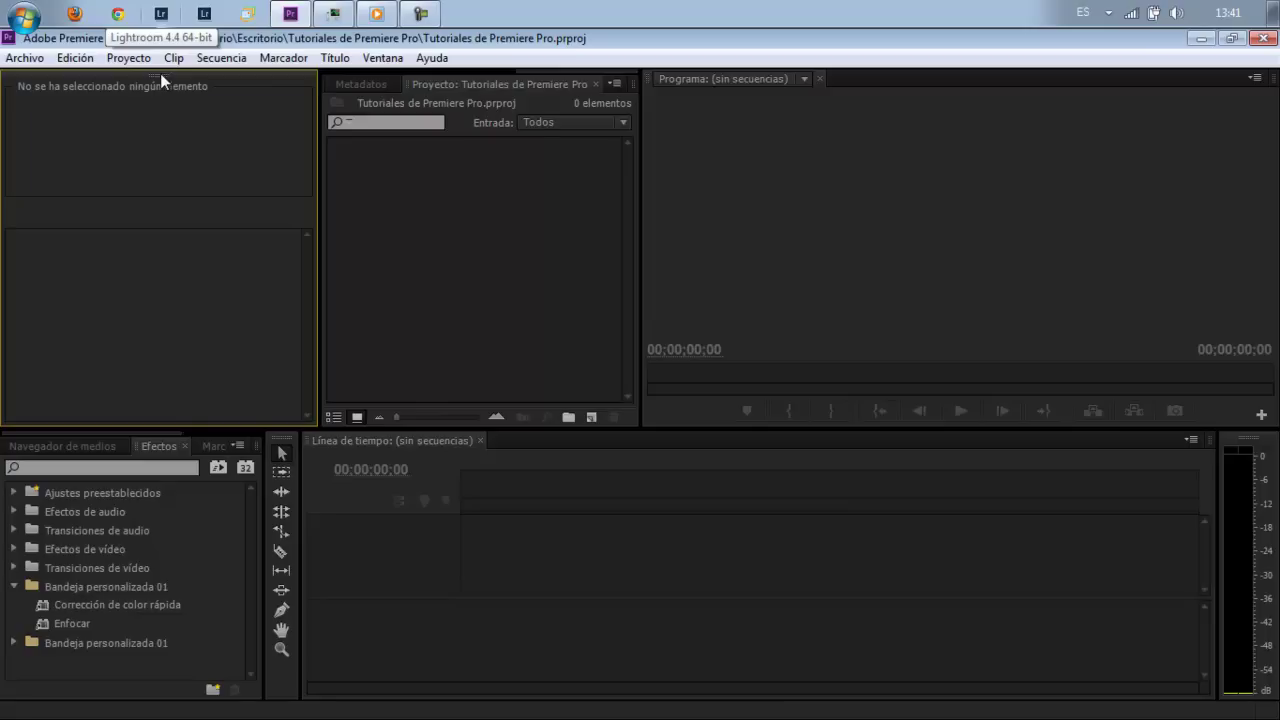
Step: Stack Información under Proyecto, adjust the dividers, then regroup Información as a tab with Proyecto and Metadatos
mouse_move(160, 73)
mouse_down()
mouse_move(455, 375)
mouse_move(458, 397)
mouse_up()
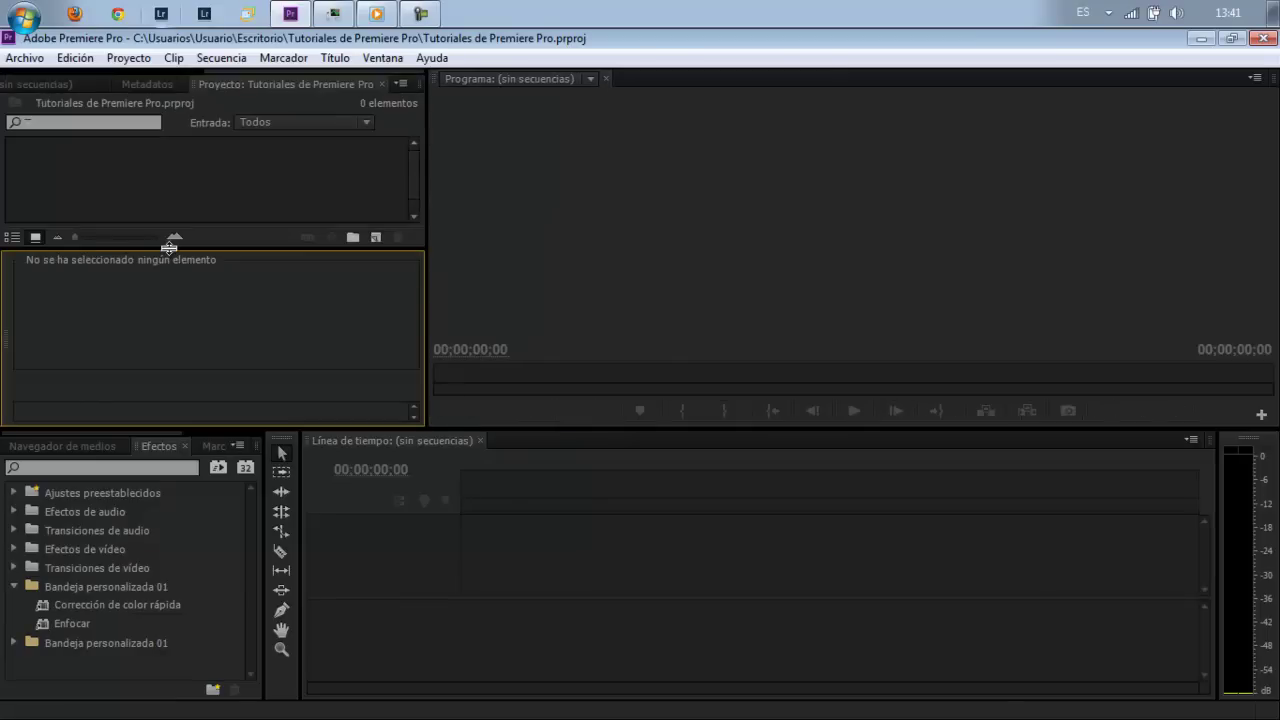
mouse_move(169, 247)
mouse_down()
mouse_move(181, 195)
mouse_move(178, 272)
mouse_up()
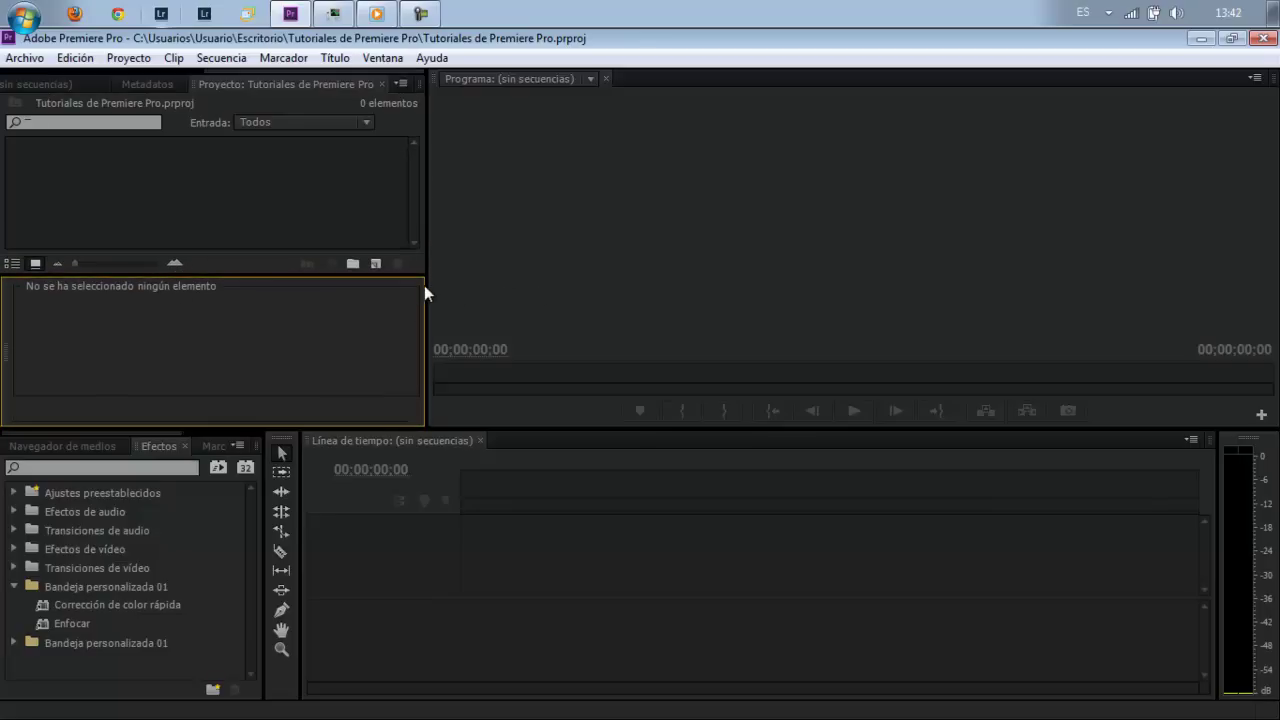
mouse_move(426, 286)
mouse_down()
mouse_move(828, 215)
mouse_move(396, 207)
mouse_up()
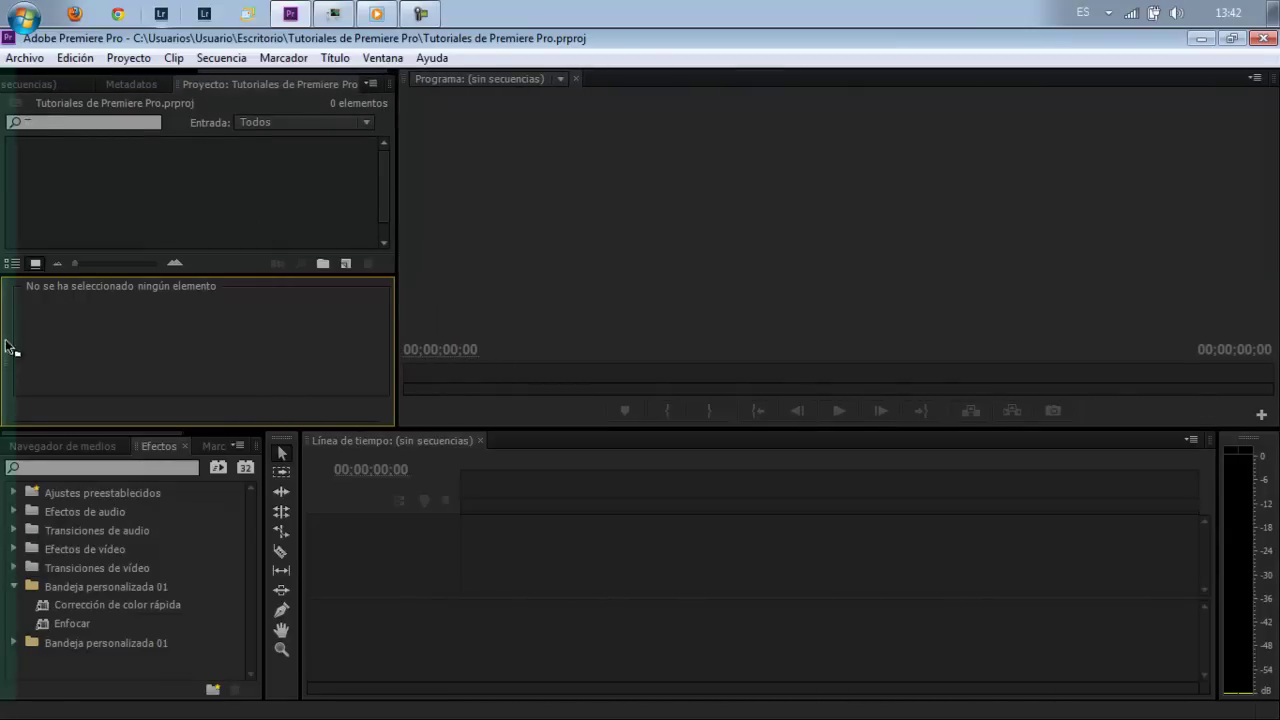
drag(9, 352, 120, 189)
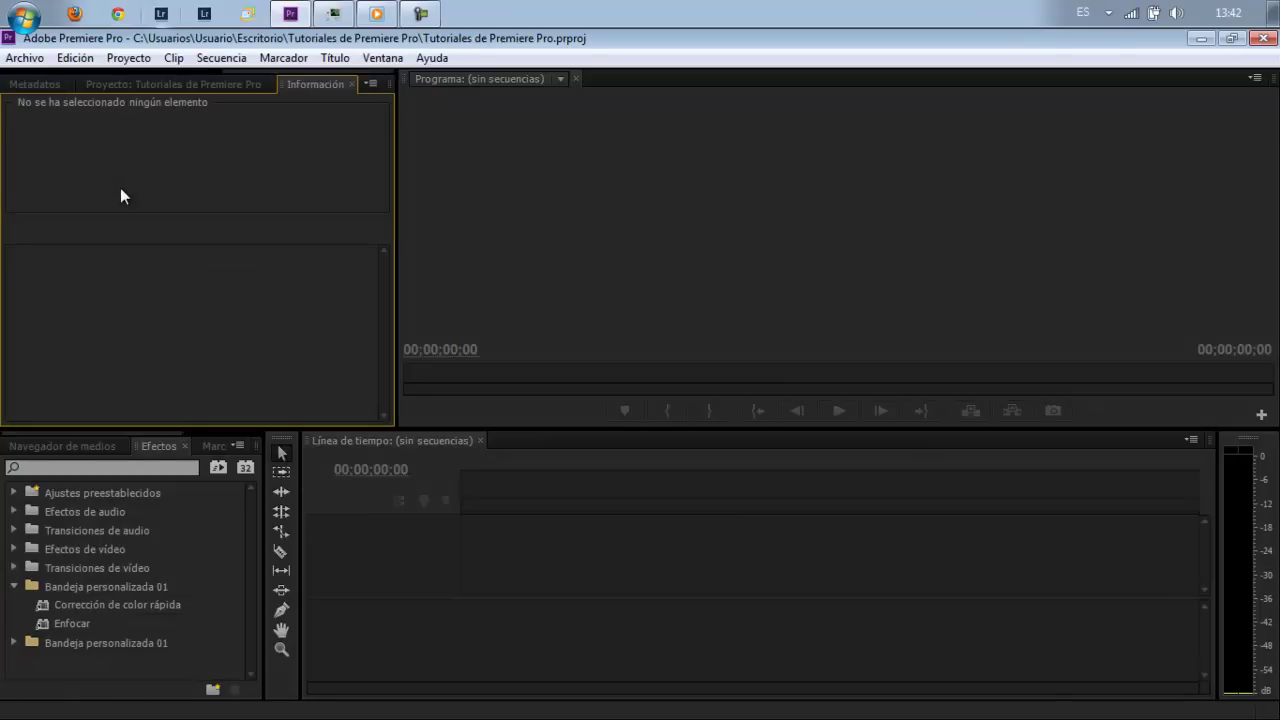
Step: Close the Metadatos, Mezclador de audio and Información tabs, then show Controles de efectos
click(27, 85)
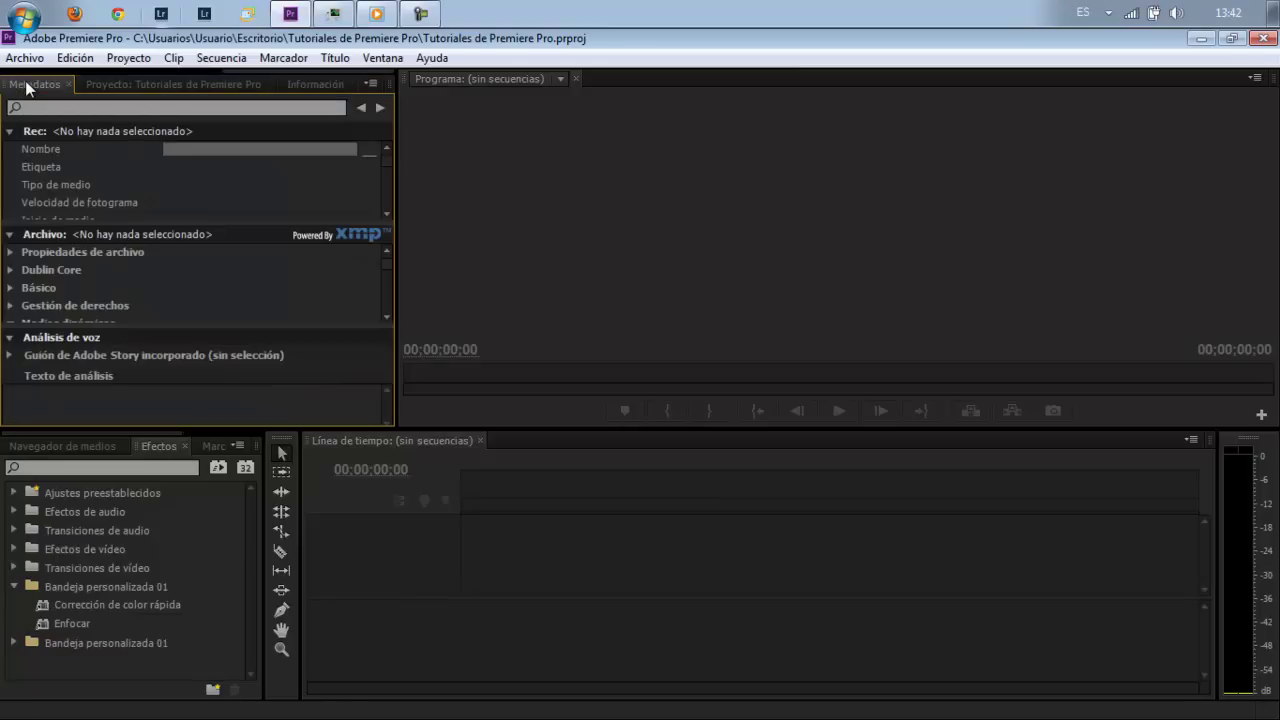
click(71, 84)
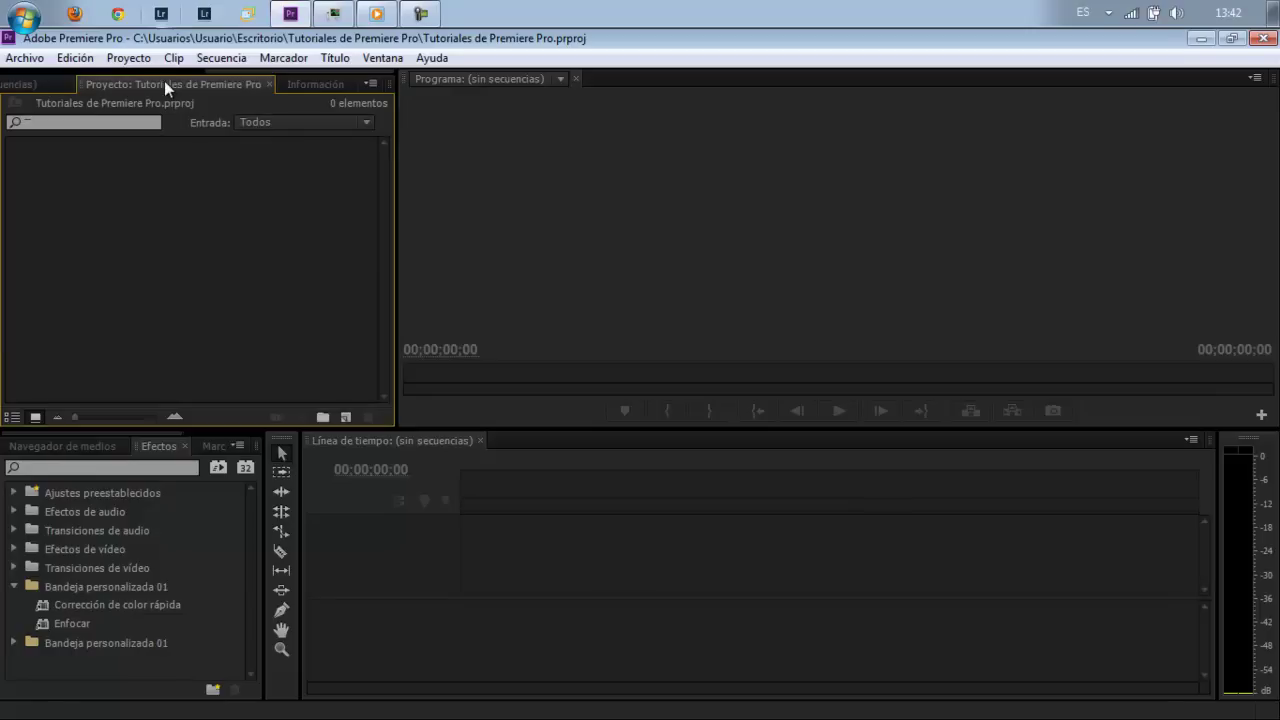
click(35, 84)
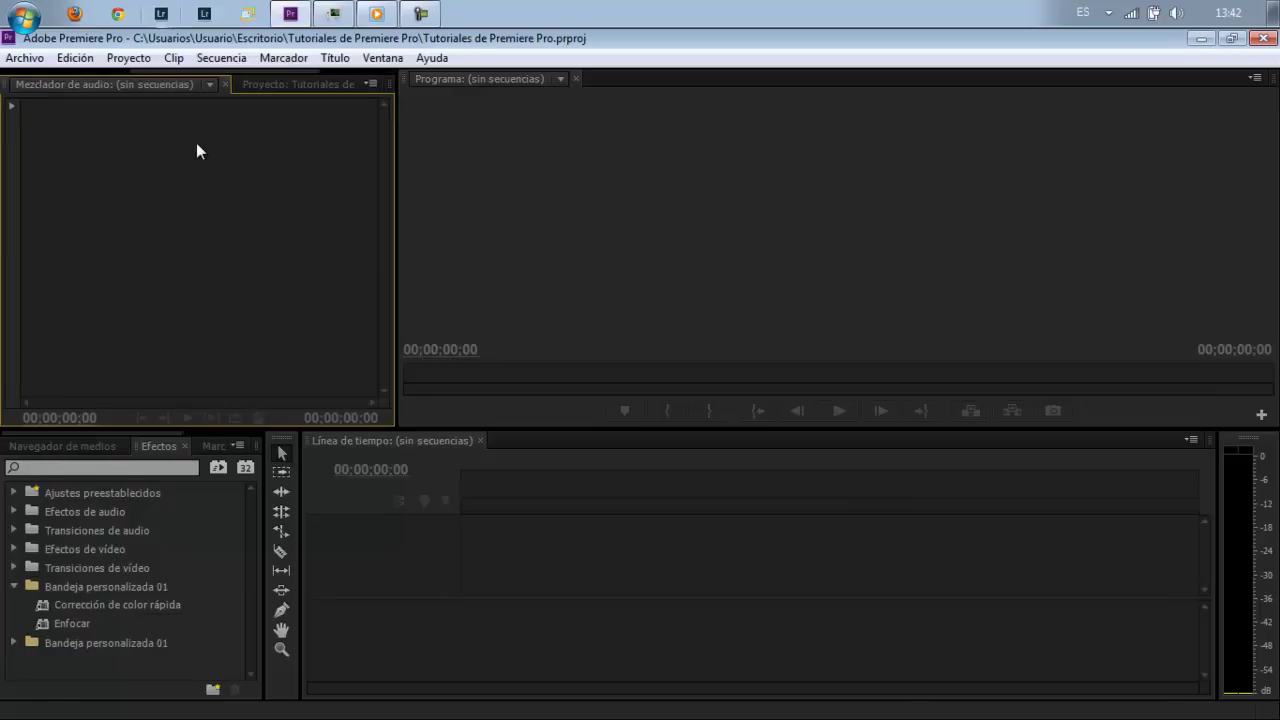
click(225, 84)
click(297, 84)
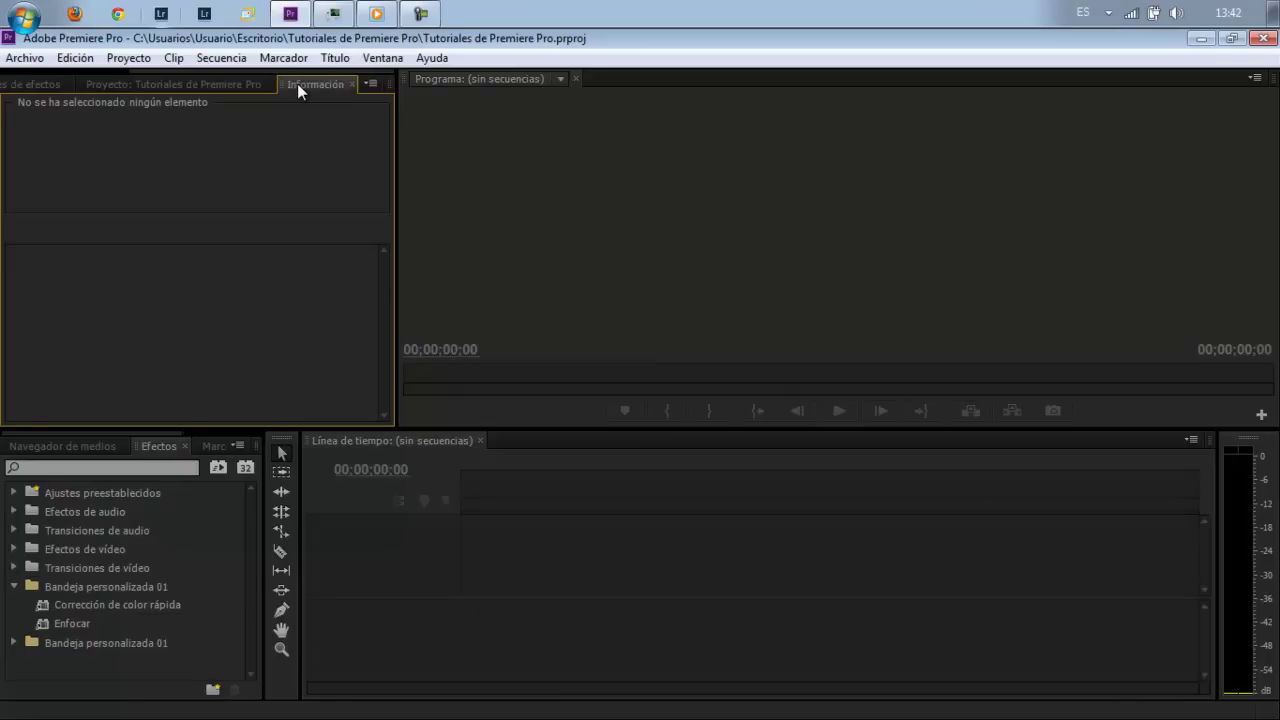
click(352, 84)
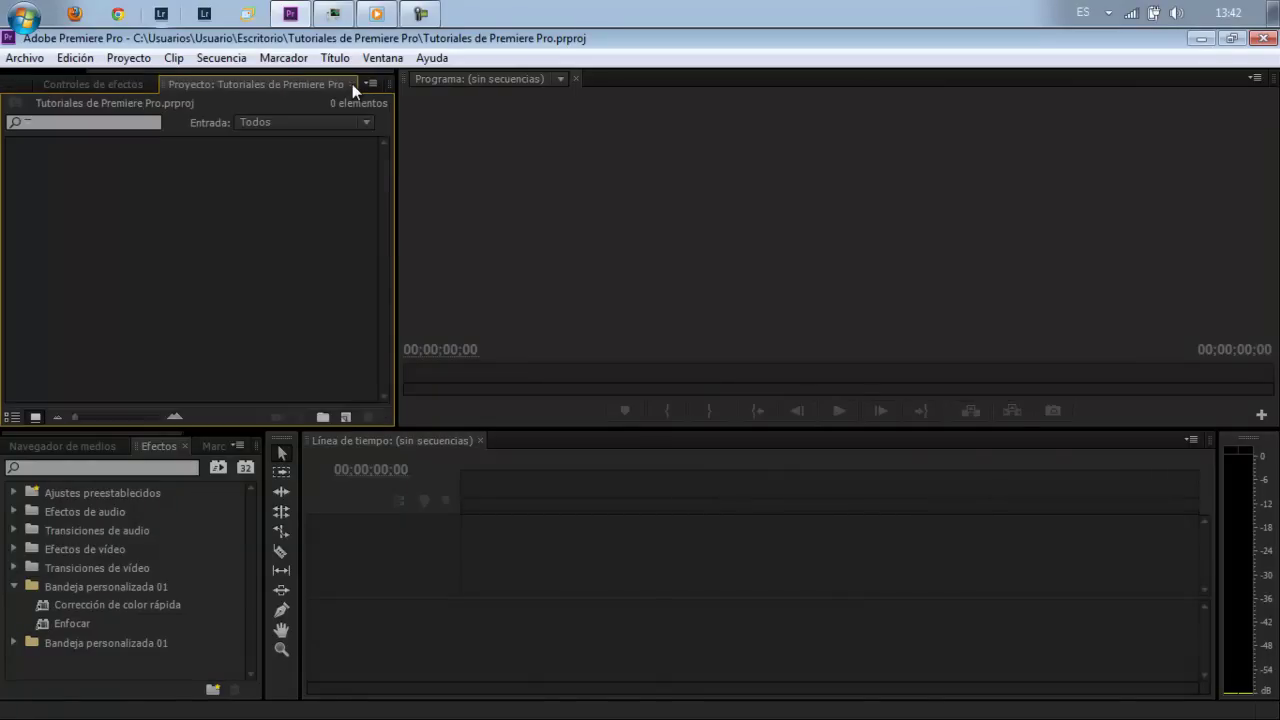
click(88, 81)
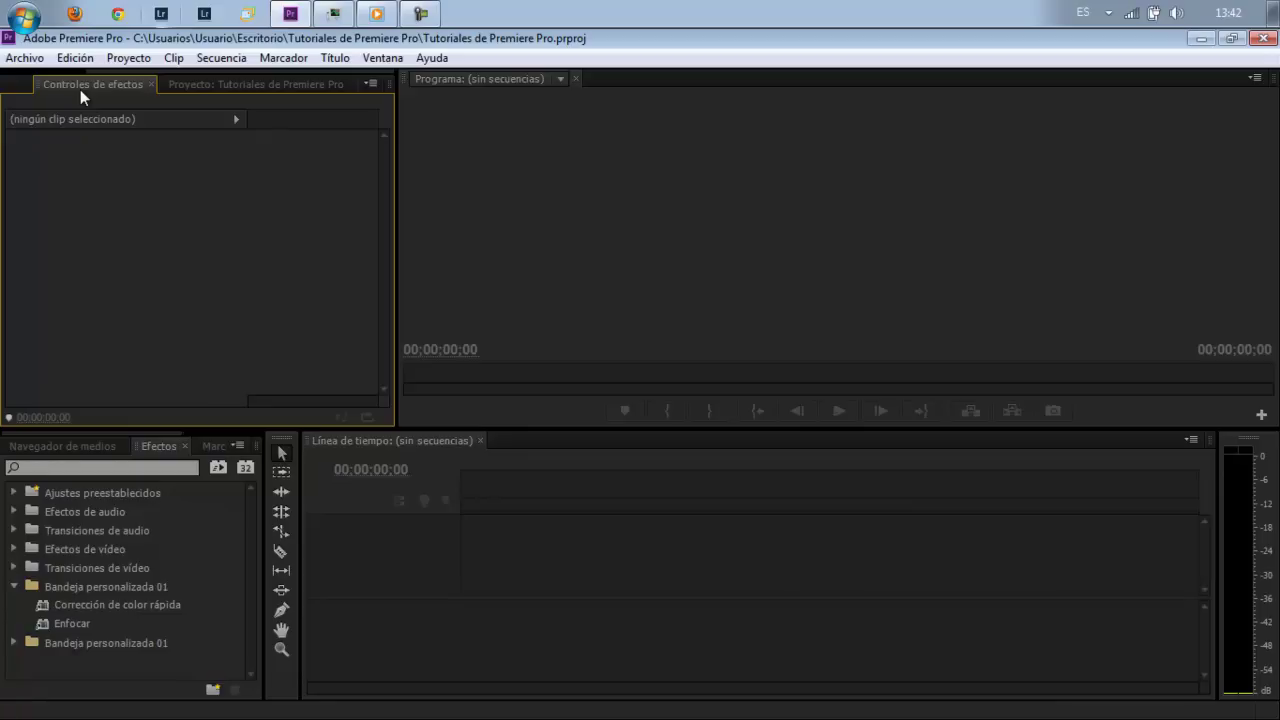
Step: Move the Proyecto tab ahead of Controles de efectos and close the Origen source monitor
drag(220, 85, 147, 92)
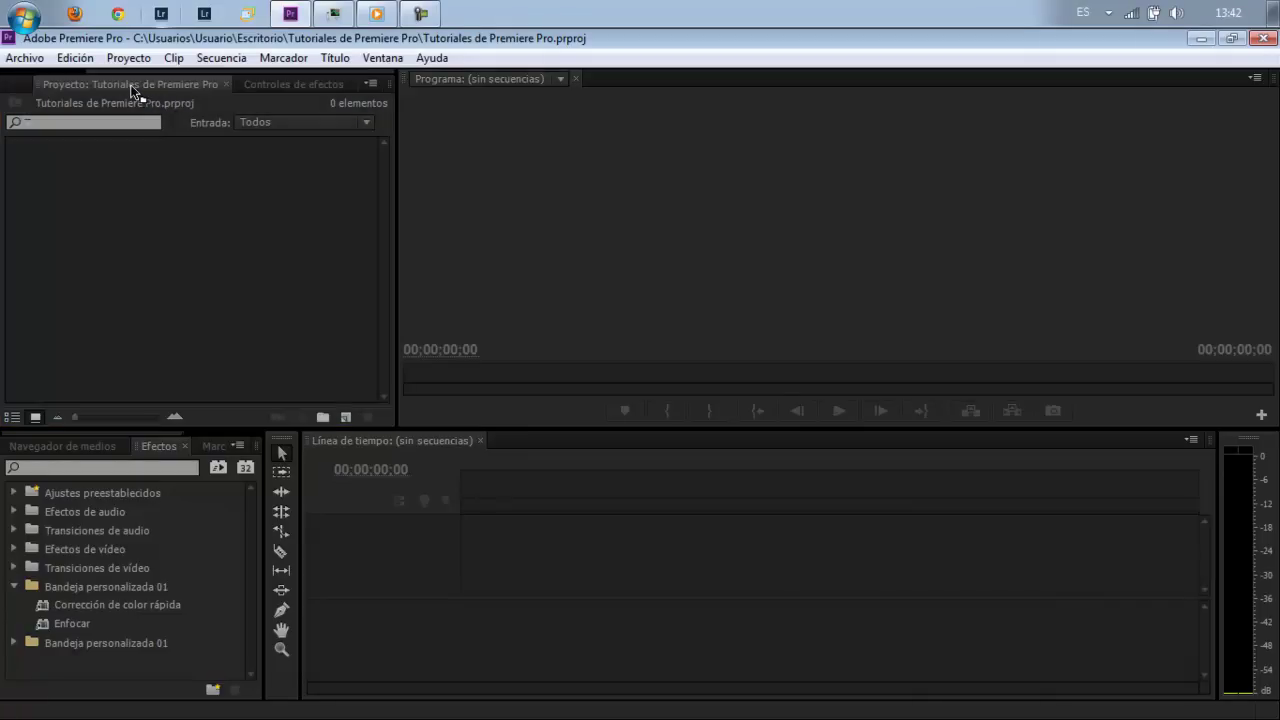
click(82, 86)
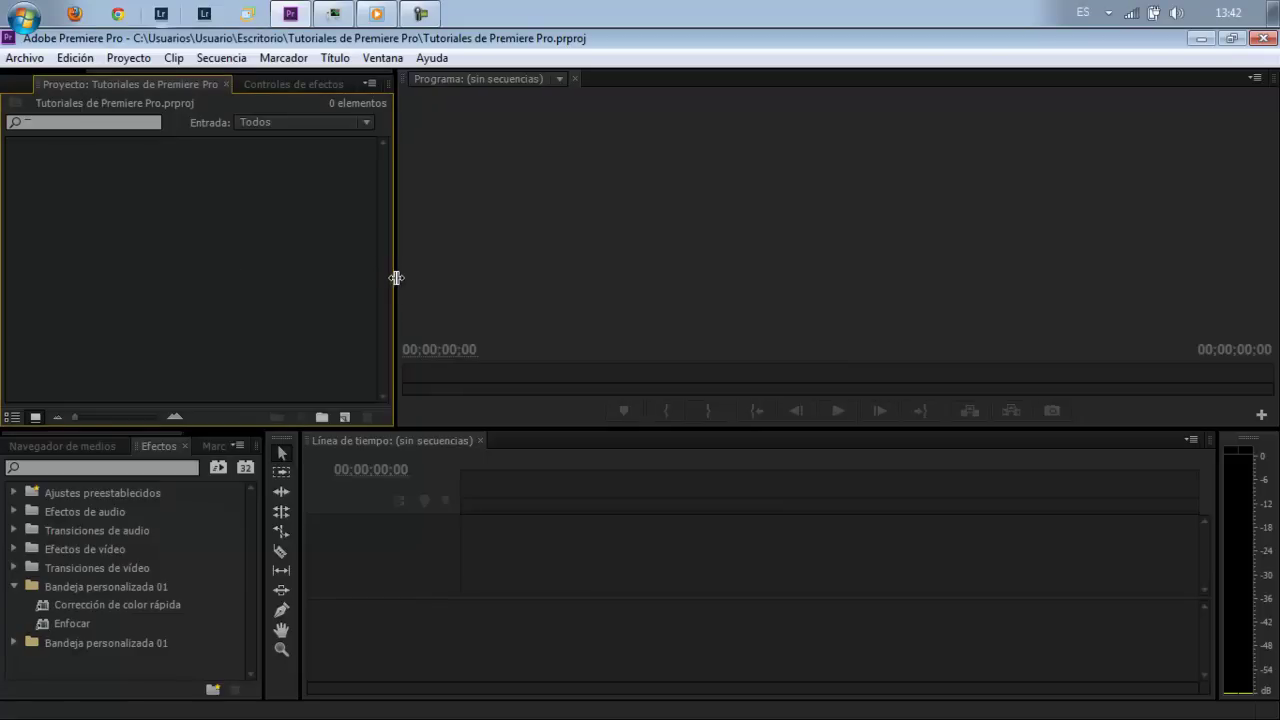
drag(397, 277, 368, 277)
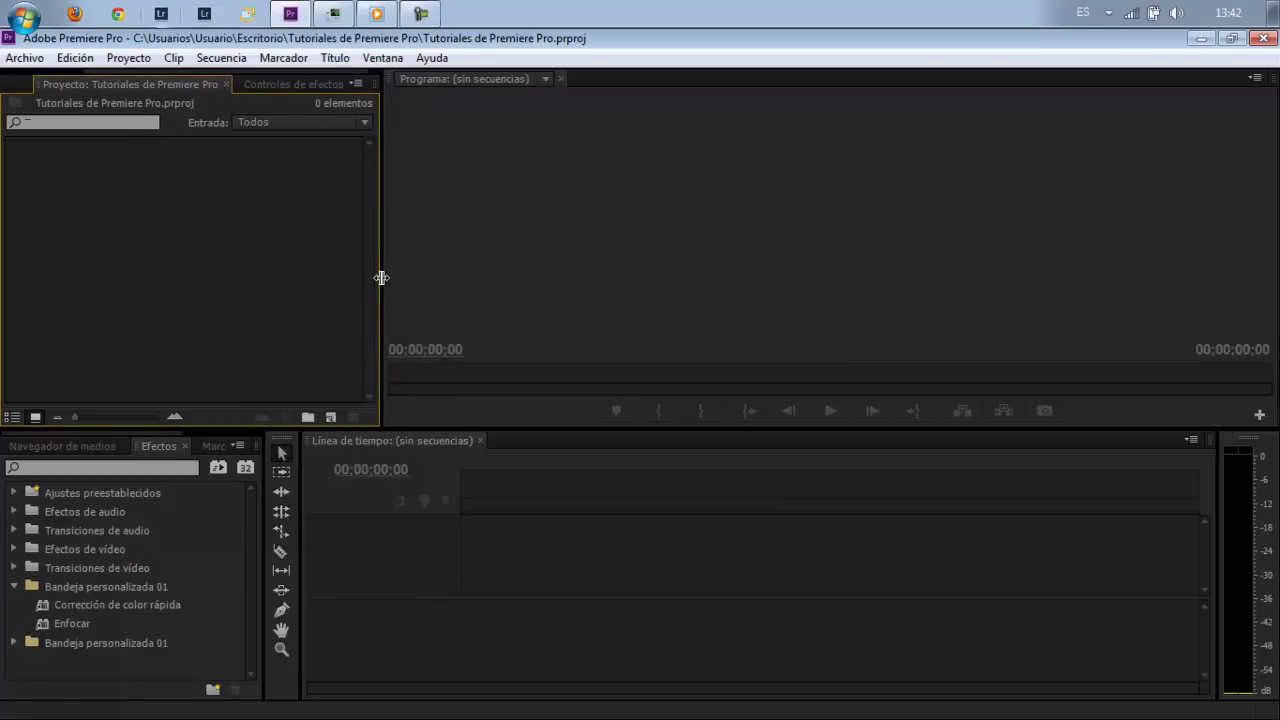
click(13, 87)
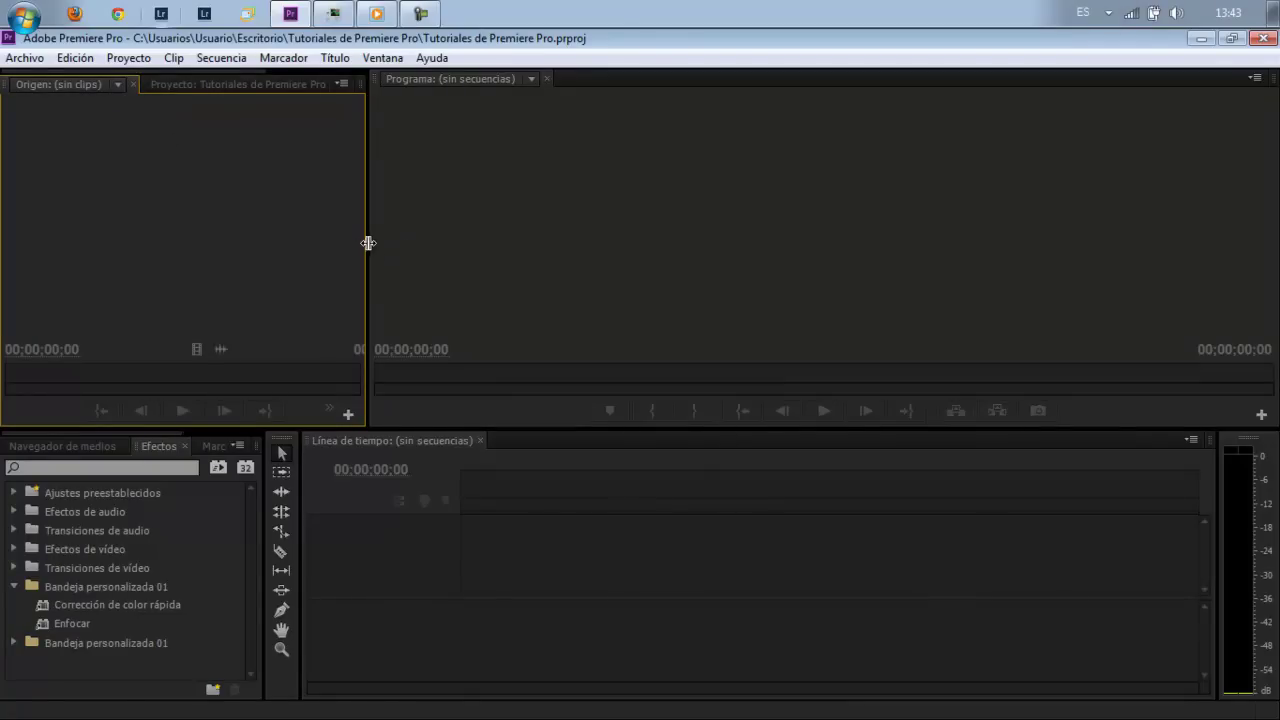
mouse_move(368, 243)
mouse_down()
mouse_move(524, 240)
mouse_move(497, 233)
mouse_up()
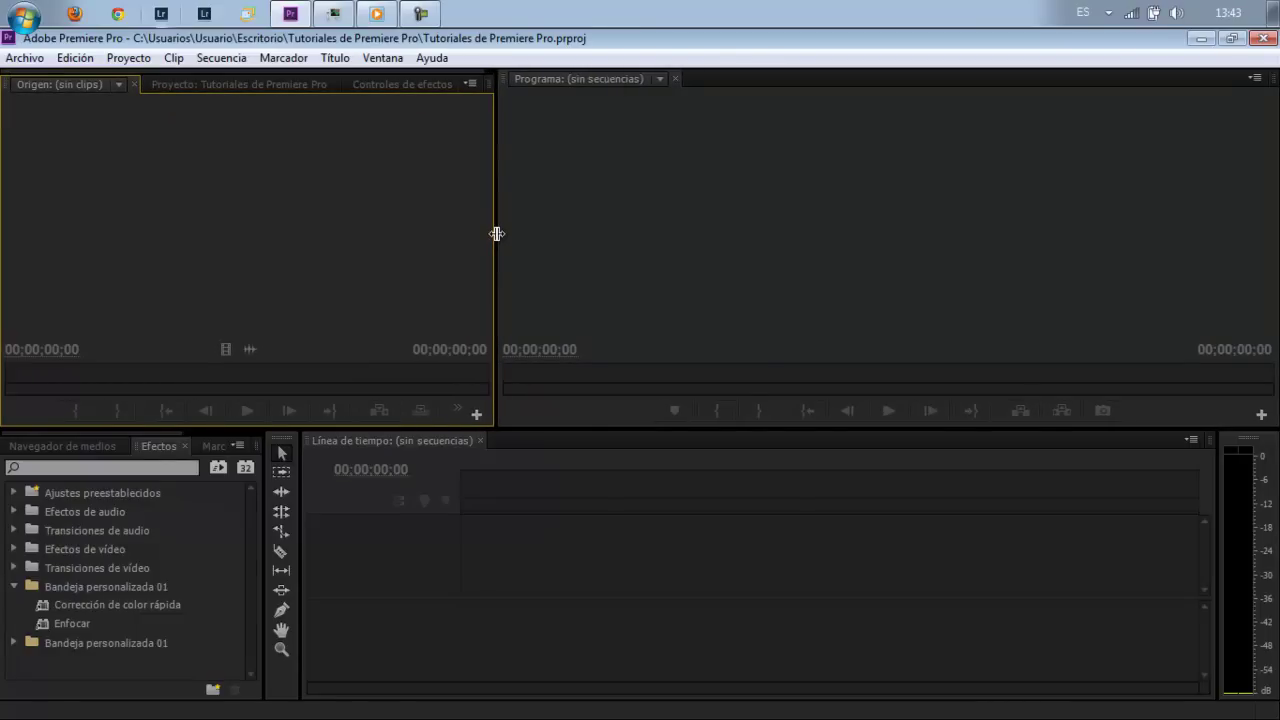
click(137, 83)
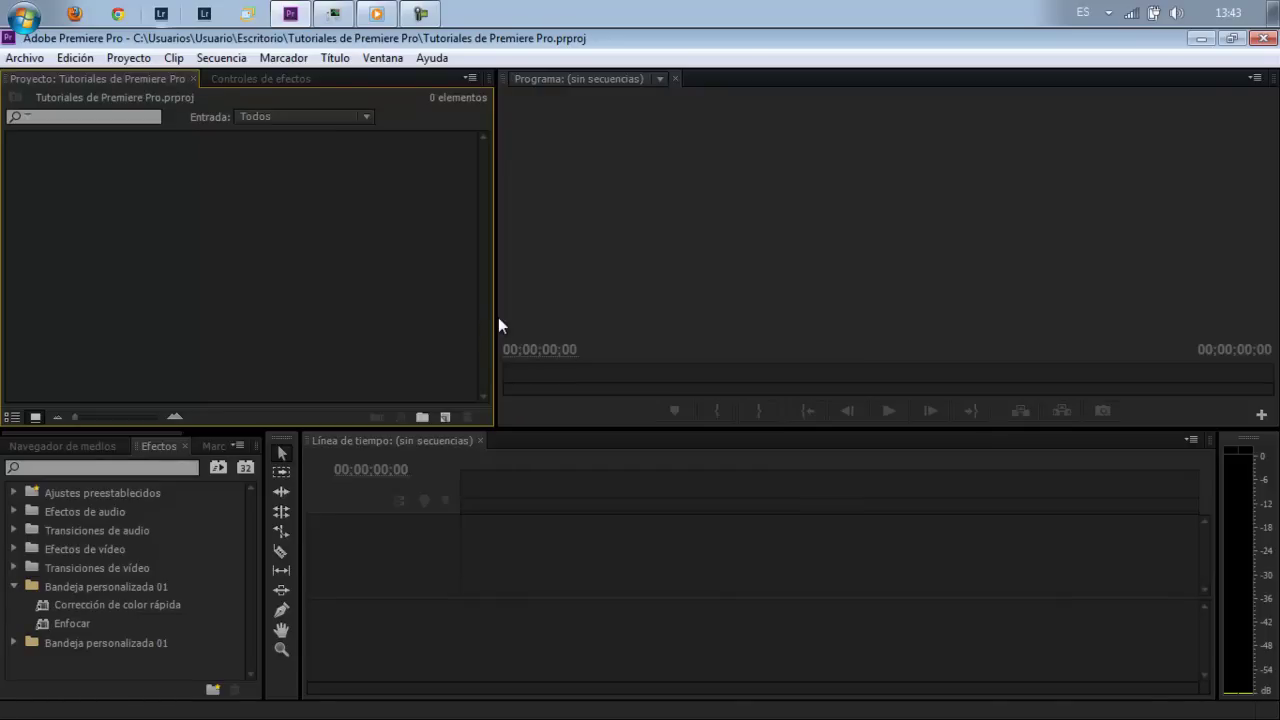
Step: Drag the divider so the Proyecto panel spans roughly half the window
mouse_move(497, 320)
mouse_down()
mouse_move(361, 305)
mouse_move(373, 308)
mouse_up()
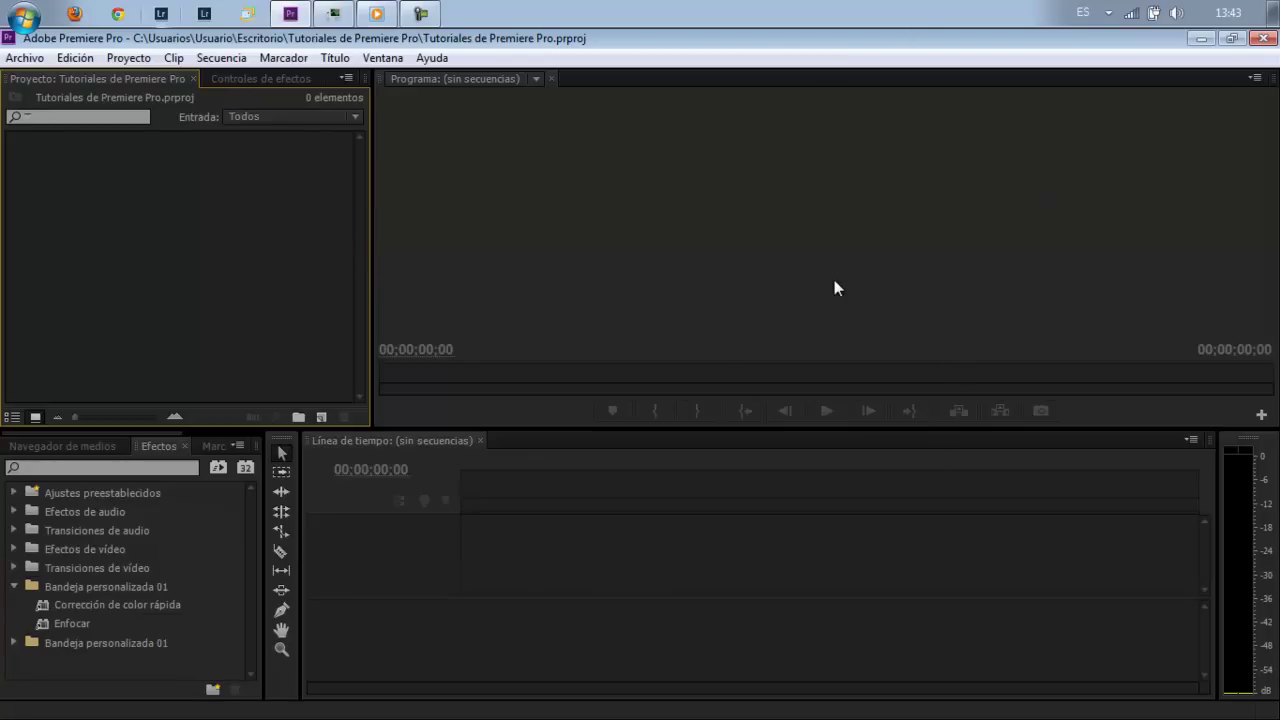
click(391, 270)
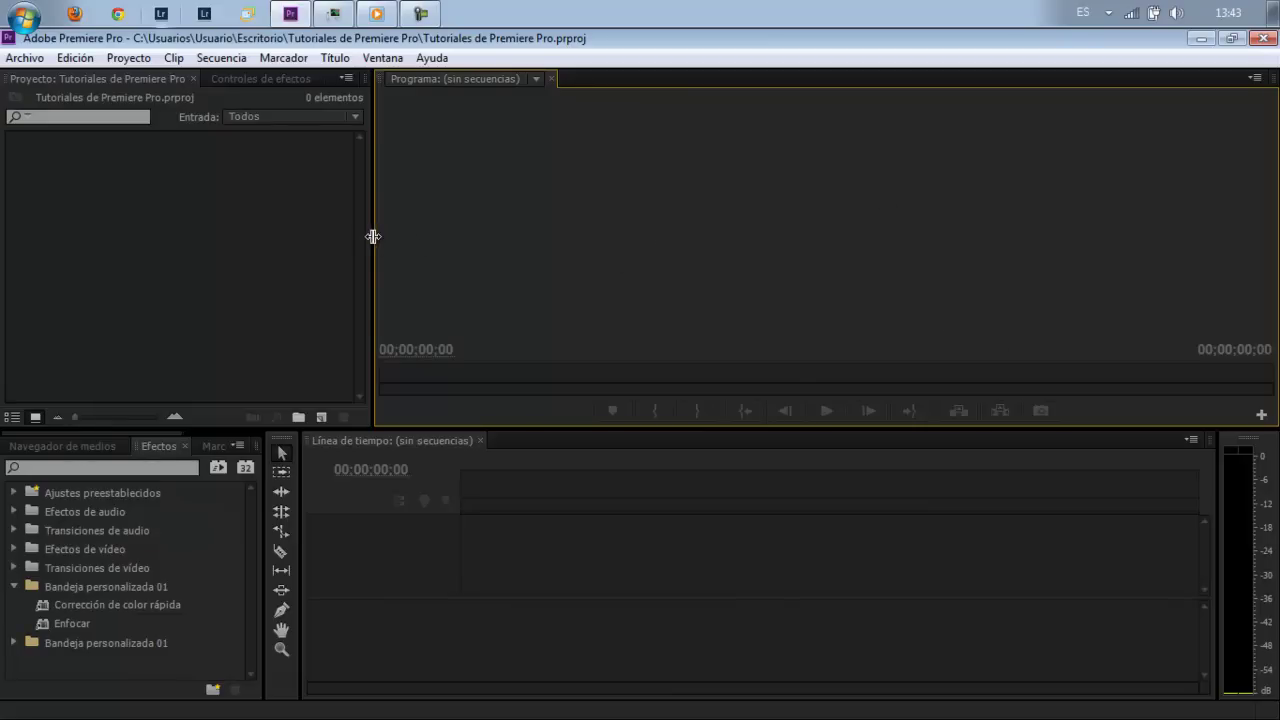
mouse_move(371, 234)
mouse_down()
mouse_move(570, 207)
mouse_move(749, 234)
mouse_up()
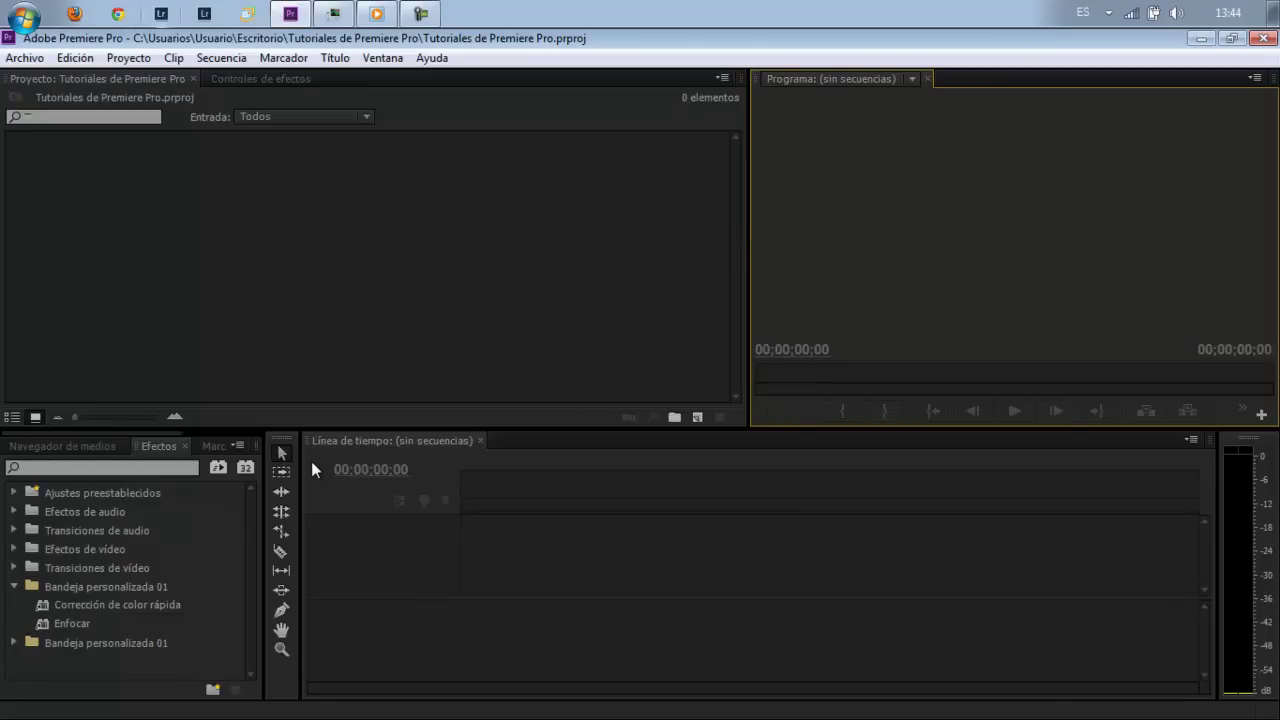
Step: Move Navegador de medios and Efectos into the top-left group, with Efectos right after Proyecto
click(67, 449)
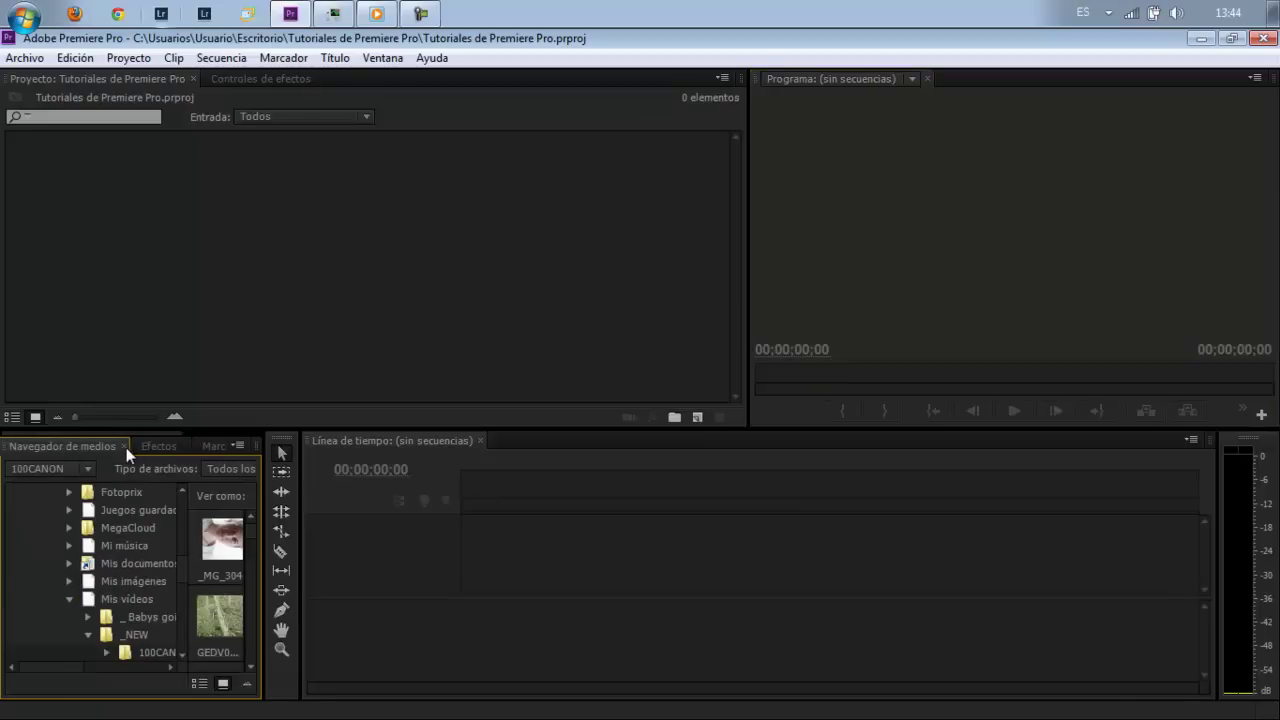
mouse_move(90, 447)
mouse_down()
mouse_move(42, 84)
mouse_move(171, 271)
mouse_up()
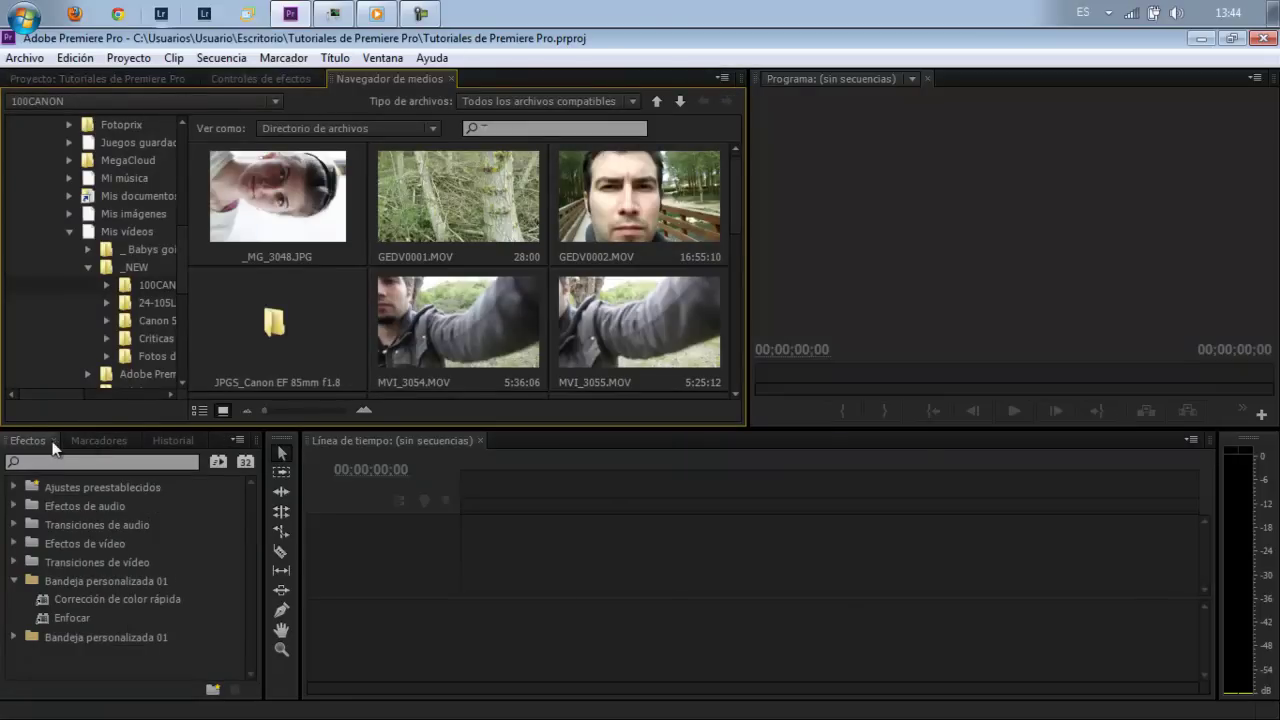
mouse_move(30, 440)
mouse_down()
mouse_move(403, 165)
mouse_move(395, 205)
mouse_up()
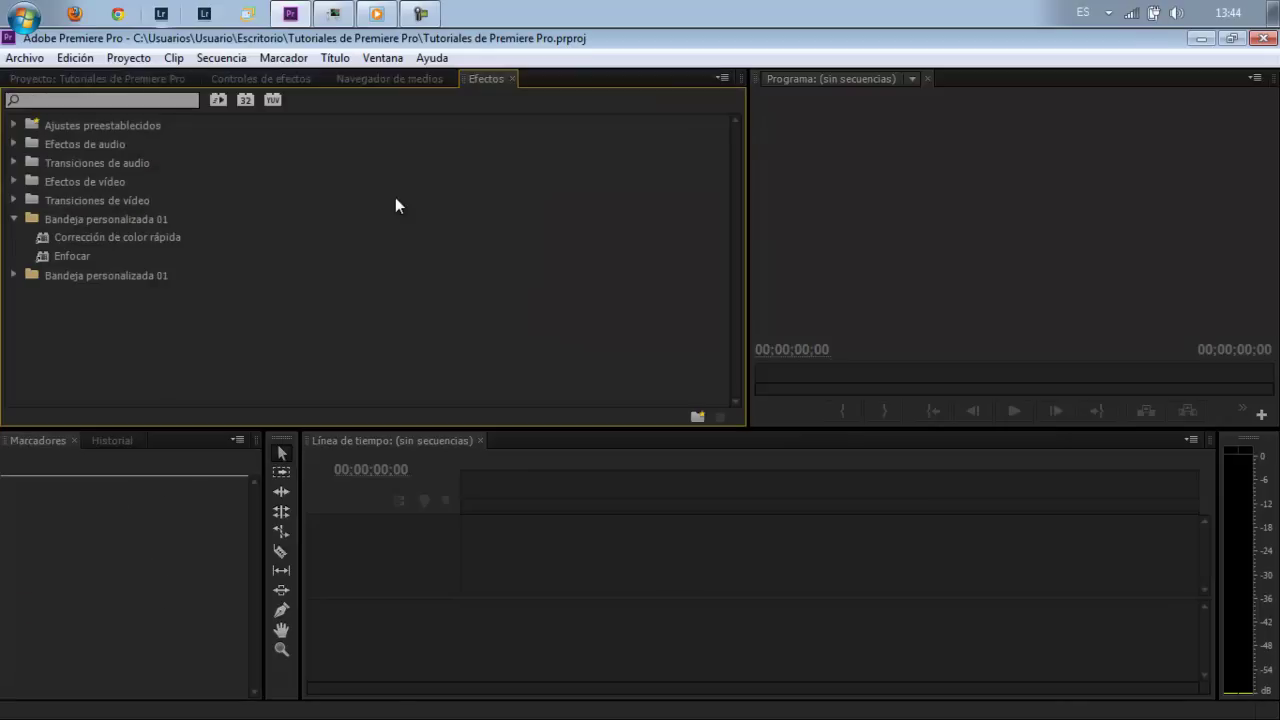
drag(484, 79, 267, 89)
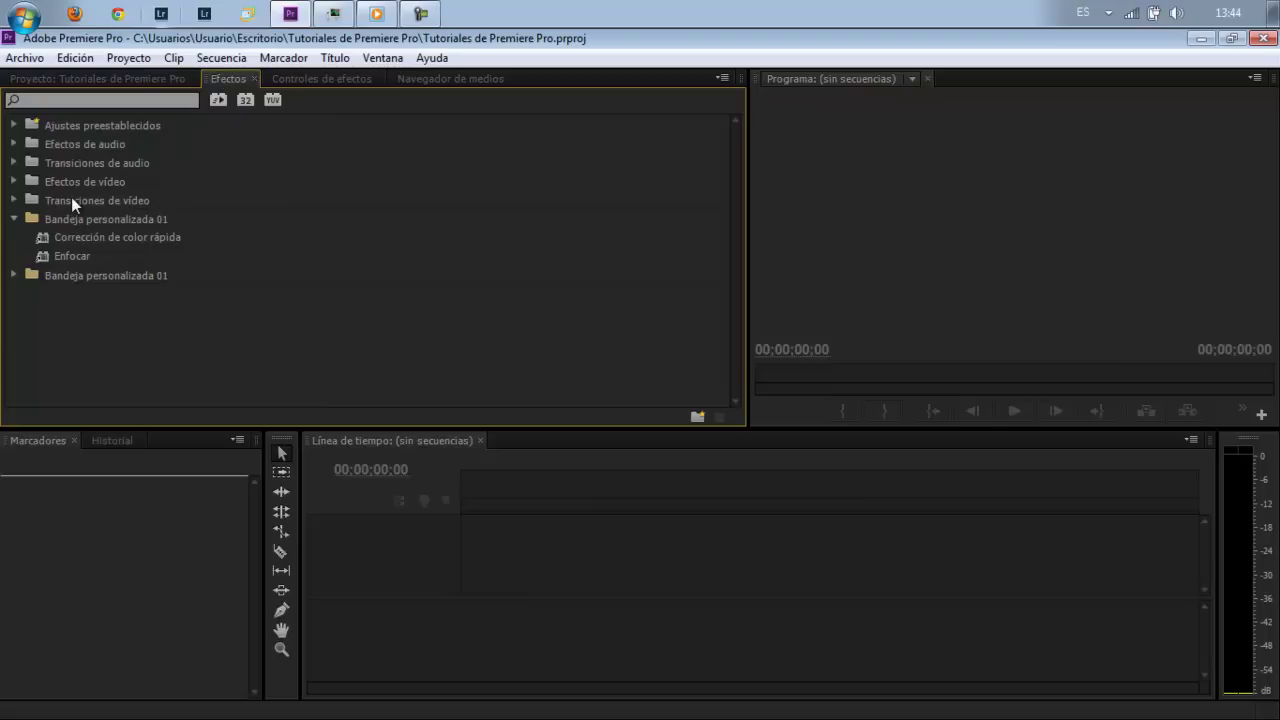
Step: Make Navegador de medios the first tab in the group, ending on Controles de efectos
click(336, 84)
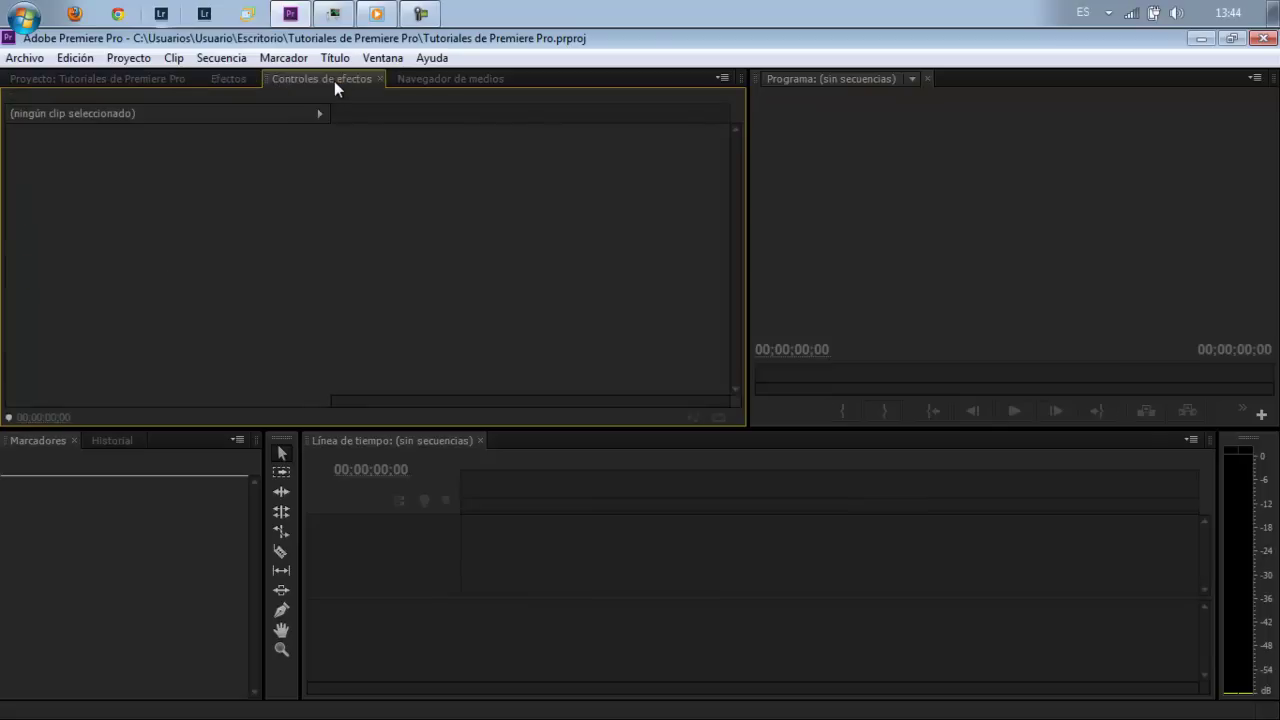
click(431, 78)
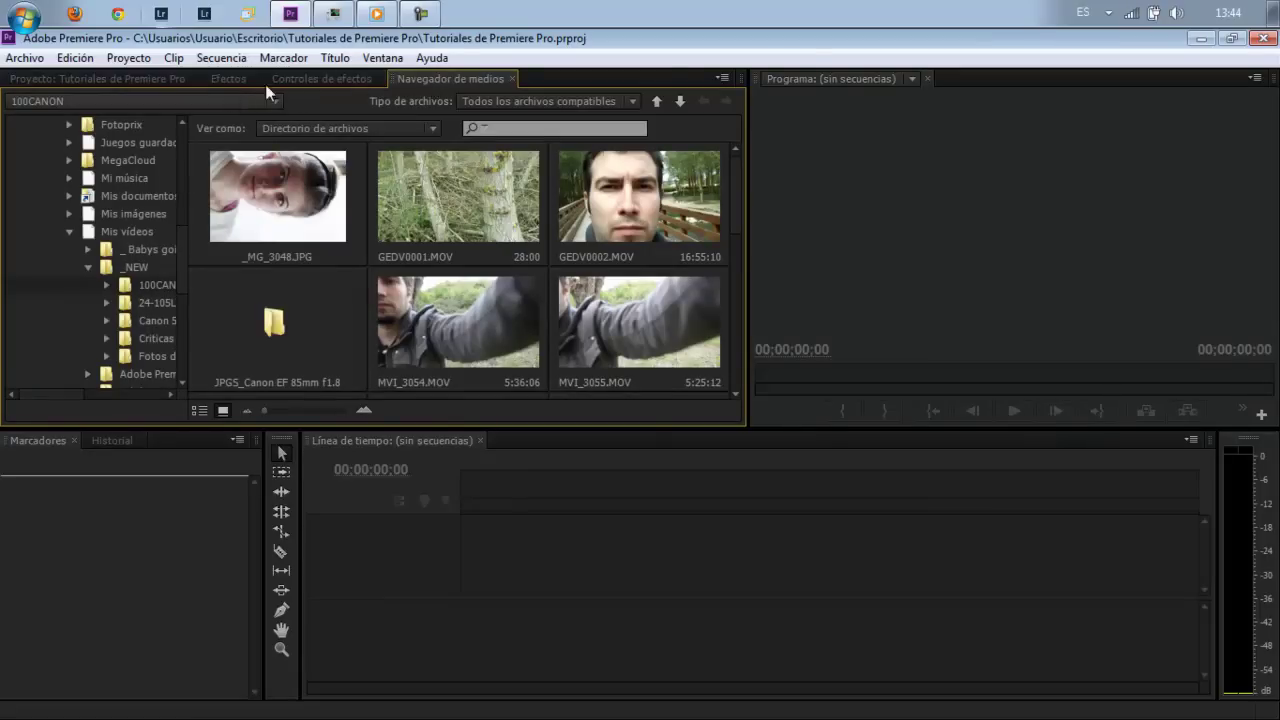
drag(734, 188, 742, 231)
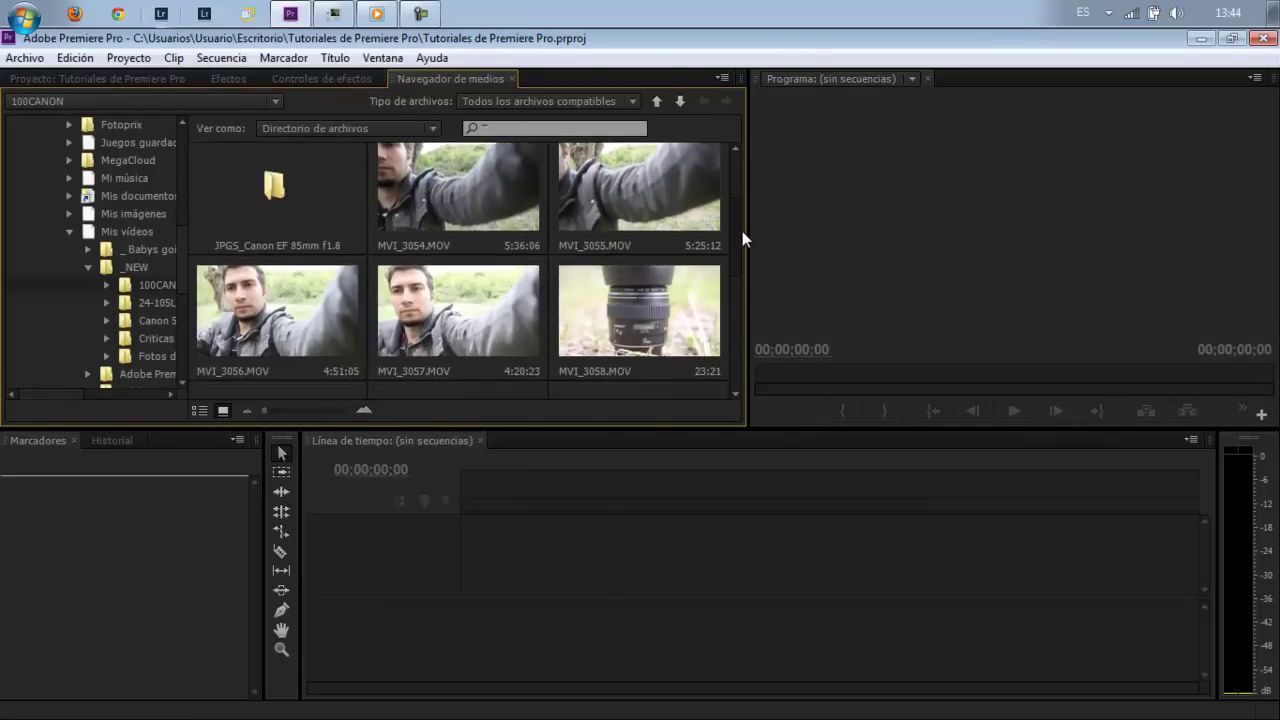
click(321, 79)
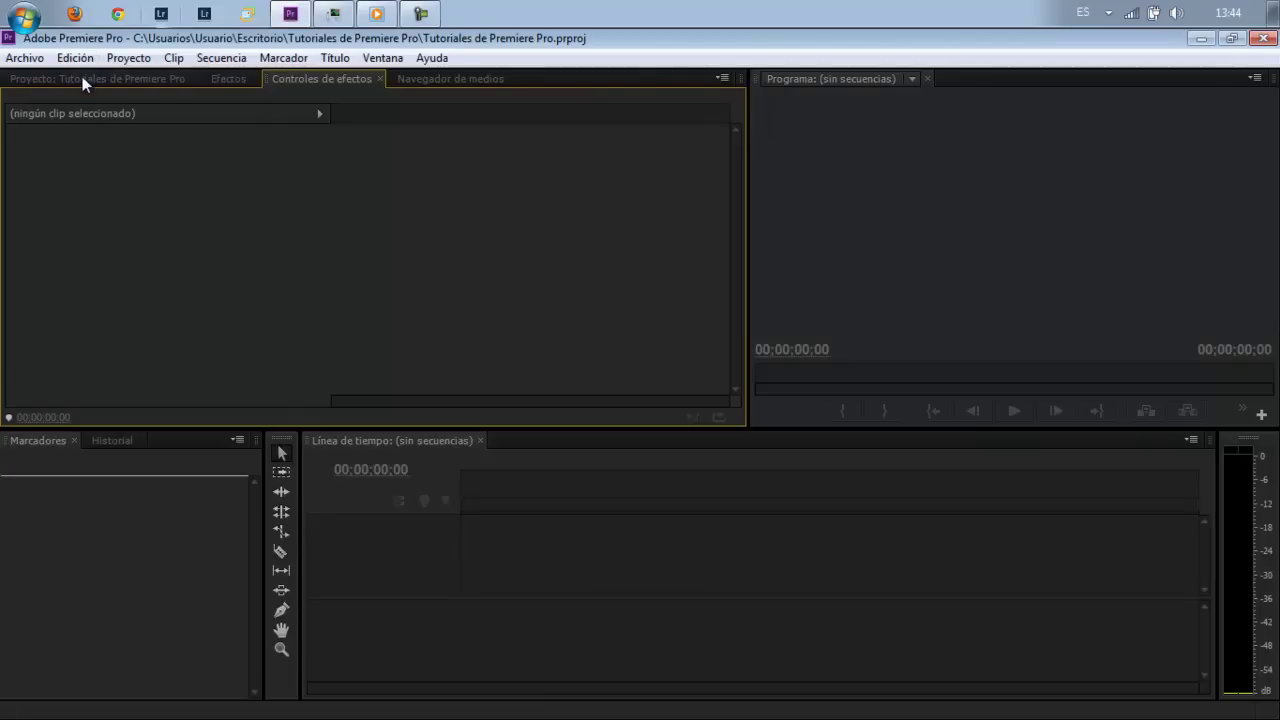
mouse_move(463, 77)
mouse_down()
mouse_move(40, 86)
mouse_move(223, 374)
mouse_up()
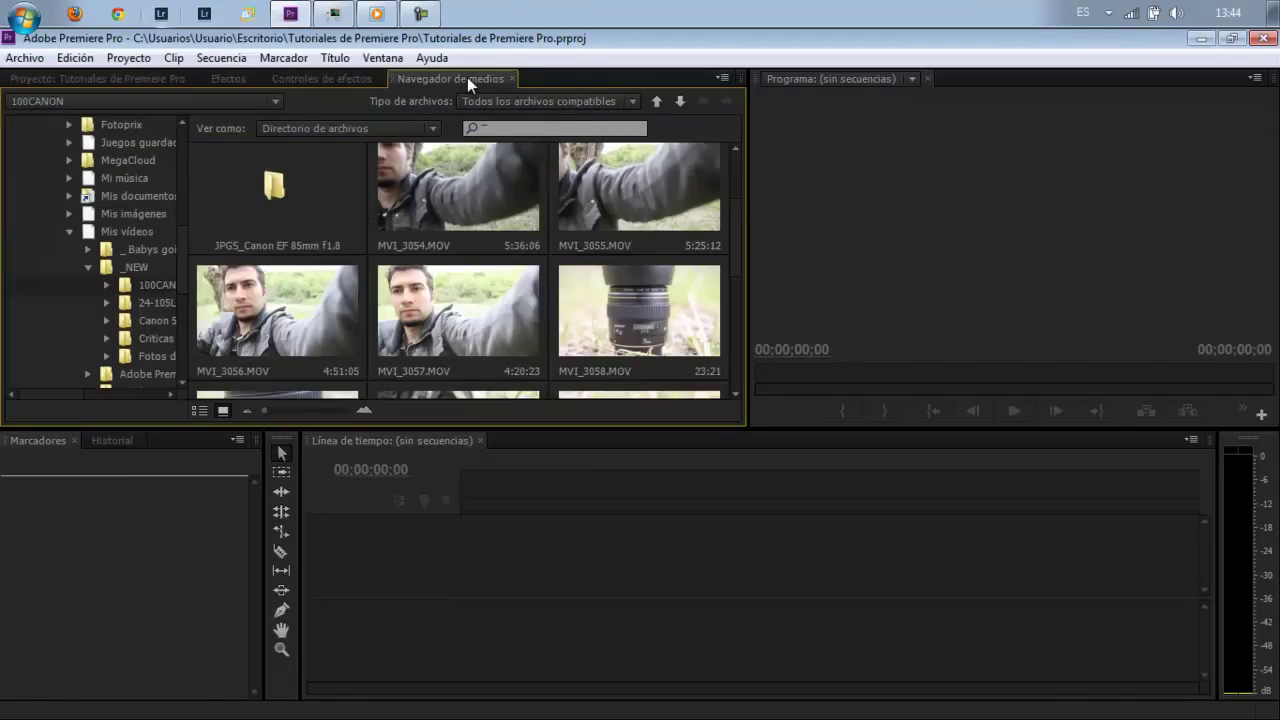
drag(467, 77, 110, 82)
click(88, 84)
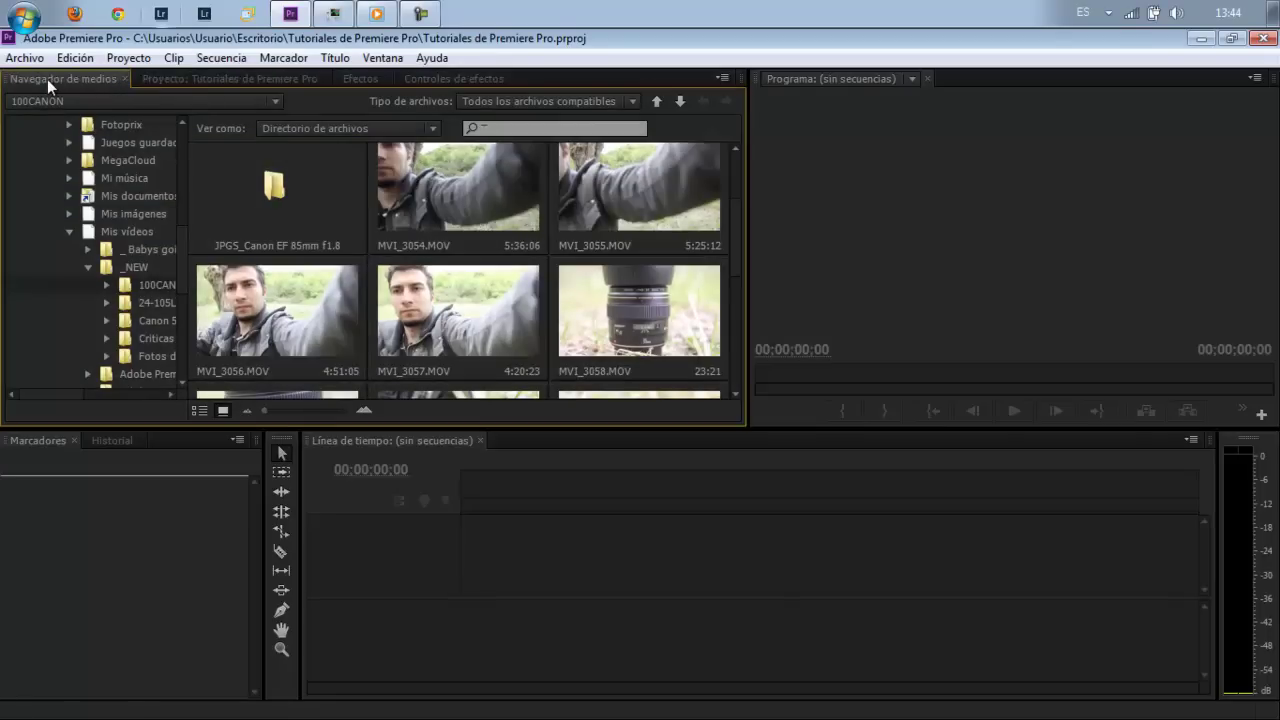
click(146, 80)
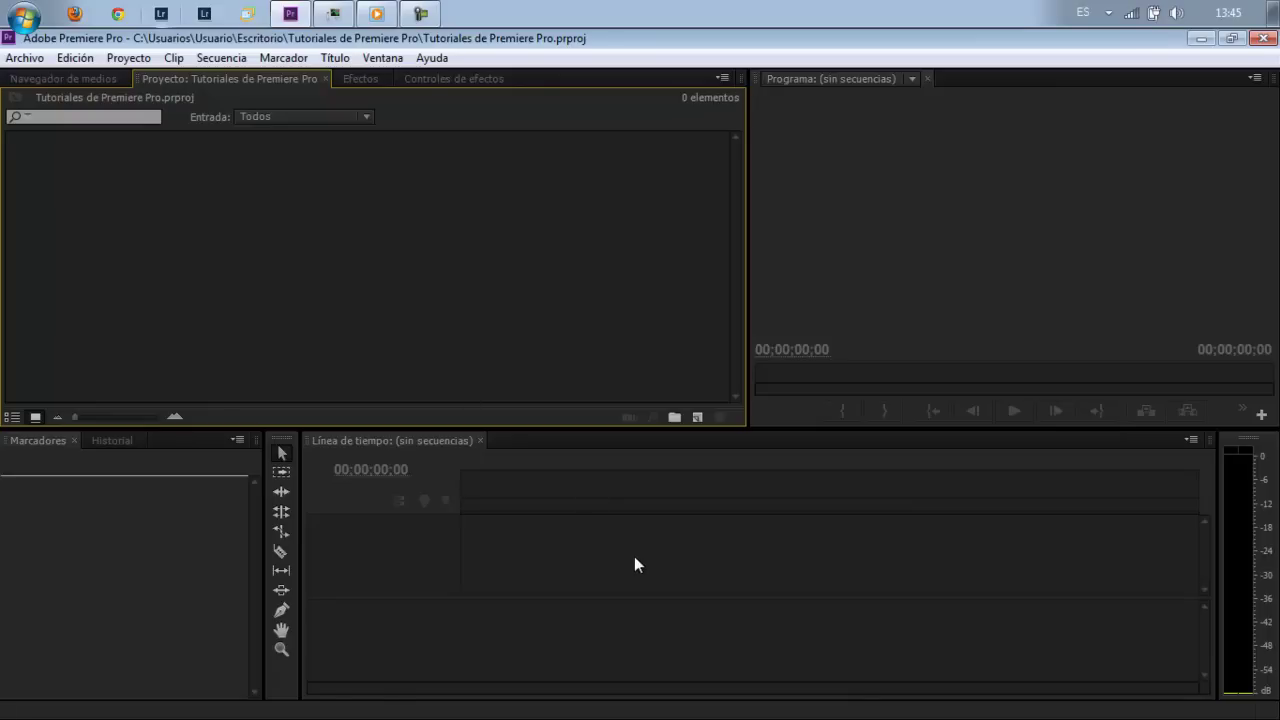
click(367, 80)
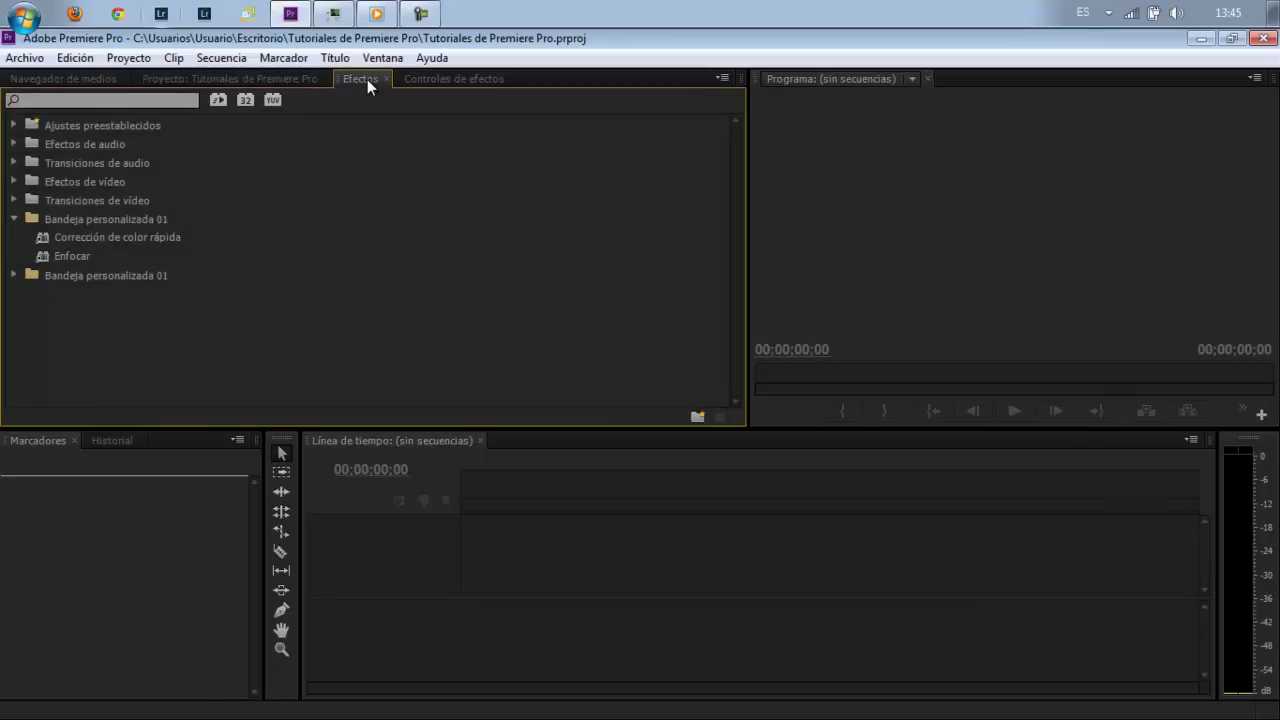
click(456, 79)
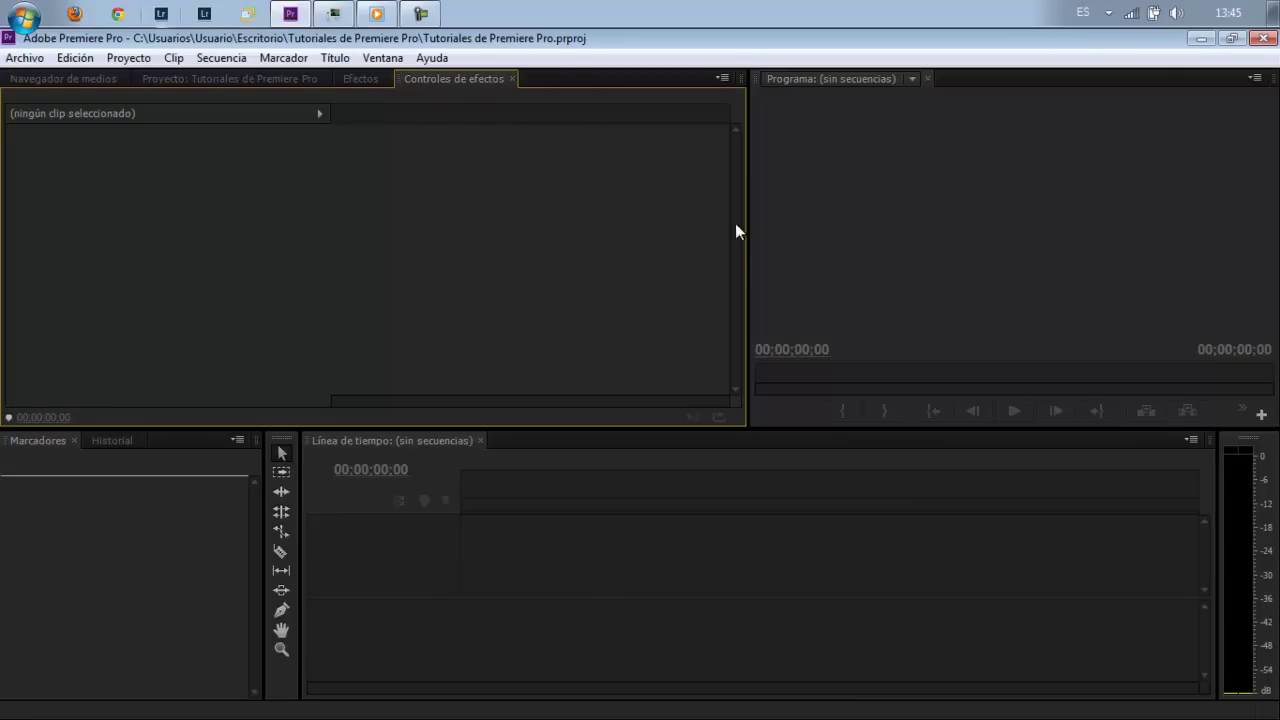
Step: Widen the Program monitor, close Marcadores and Historial, and start moving the Timeline beside the monitor
drag(749, 231, 567, 200)
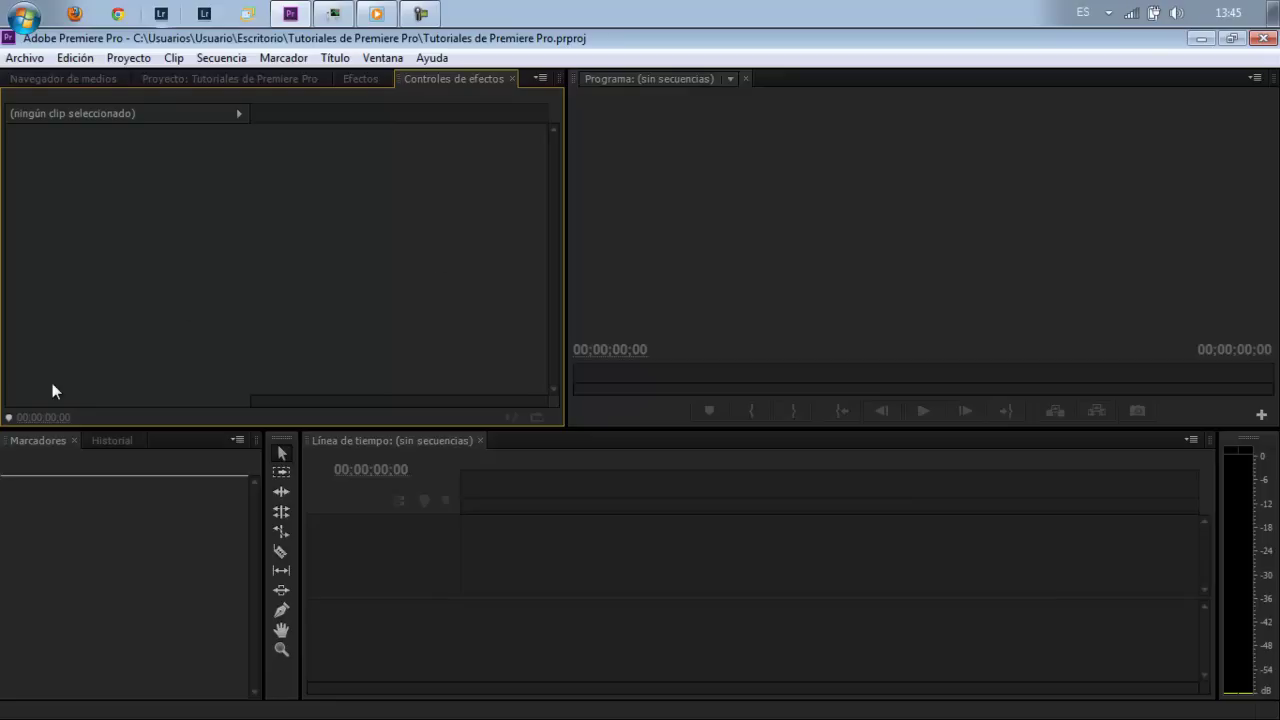
click(75, 441)
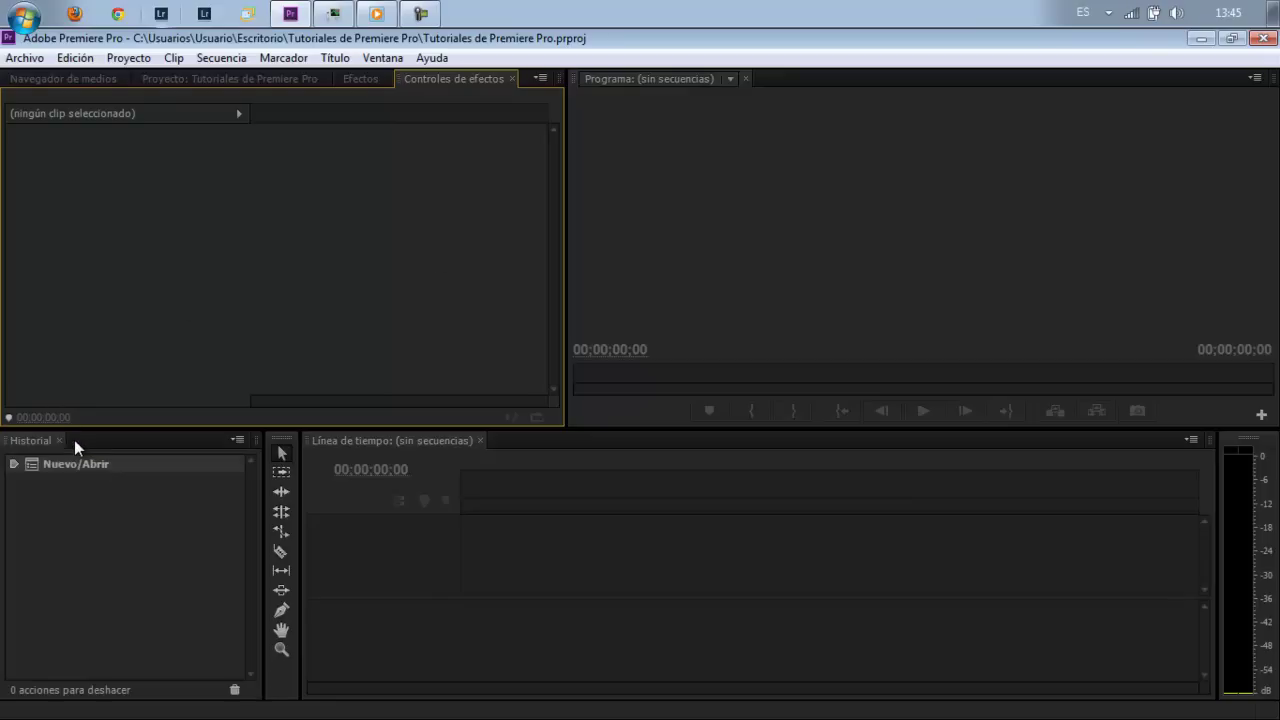
click(60, 440)
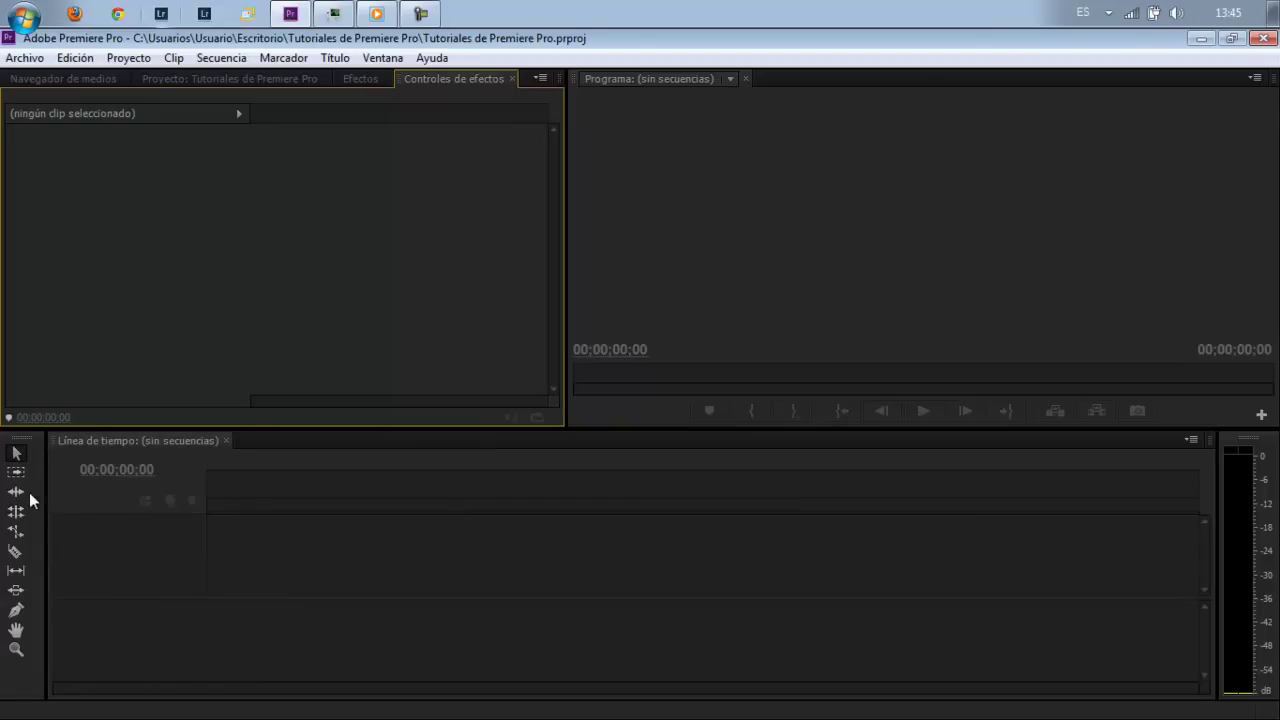
drag(47, 492, 36, 491)
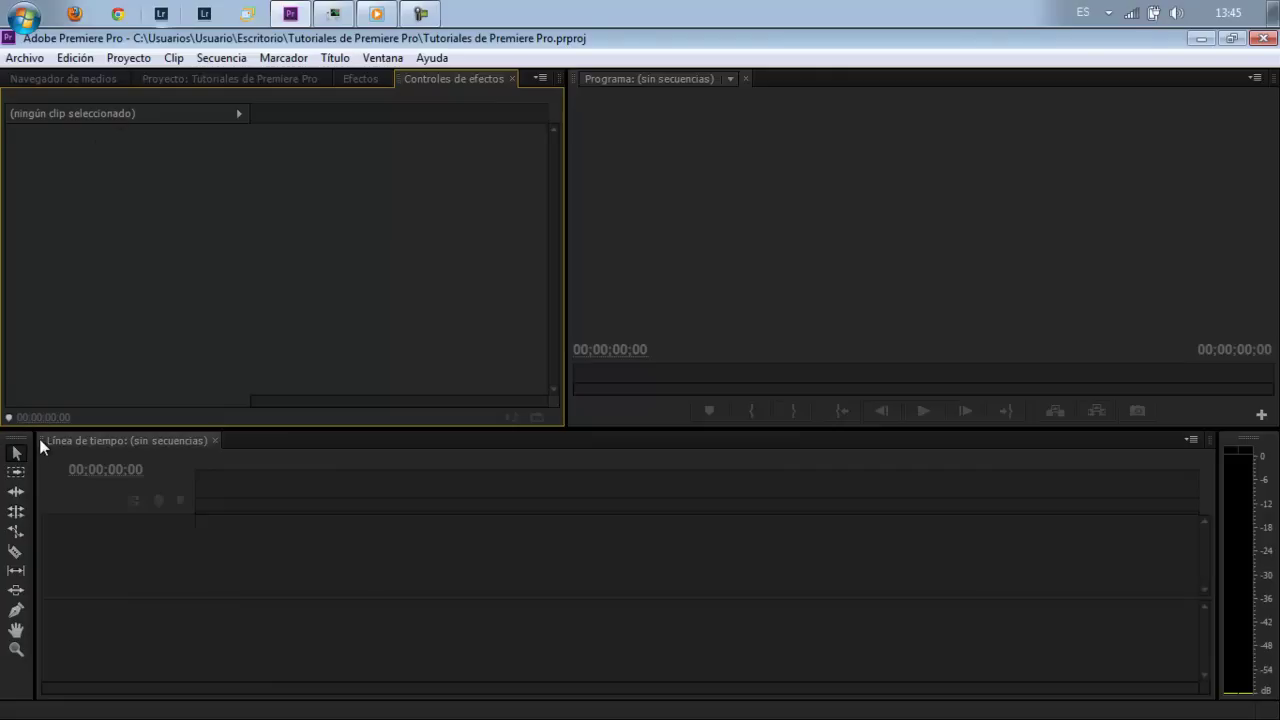
drag(39, 438, 1215, 316)
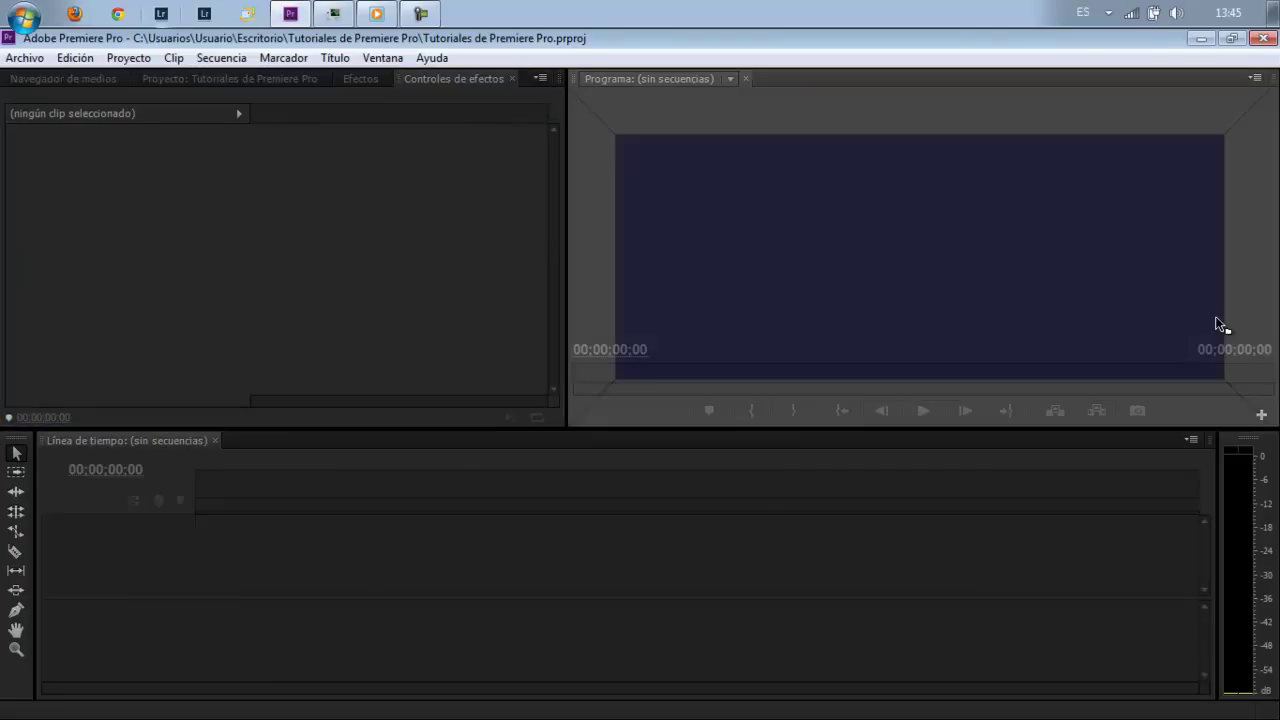
Step: Dock the Timeline beside the Program monitor and place the monitor above the effects group
drag(1215, 316, 1248, 287)
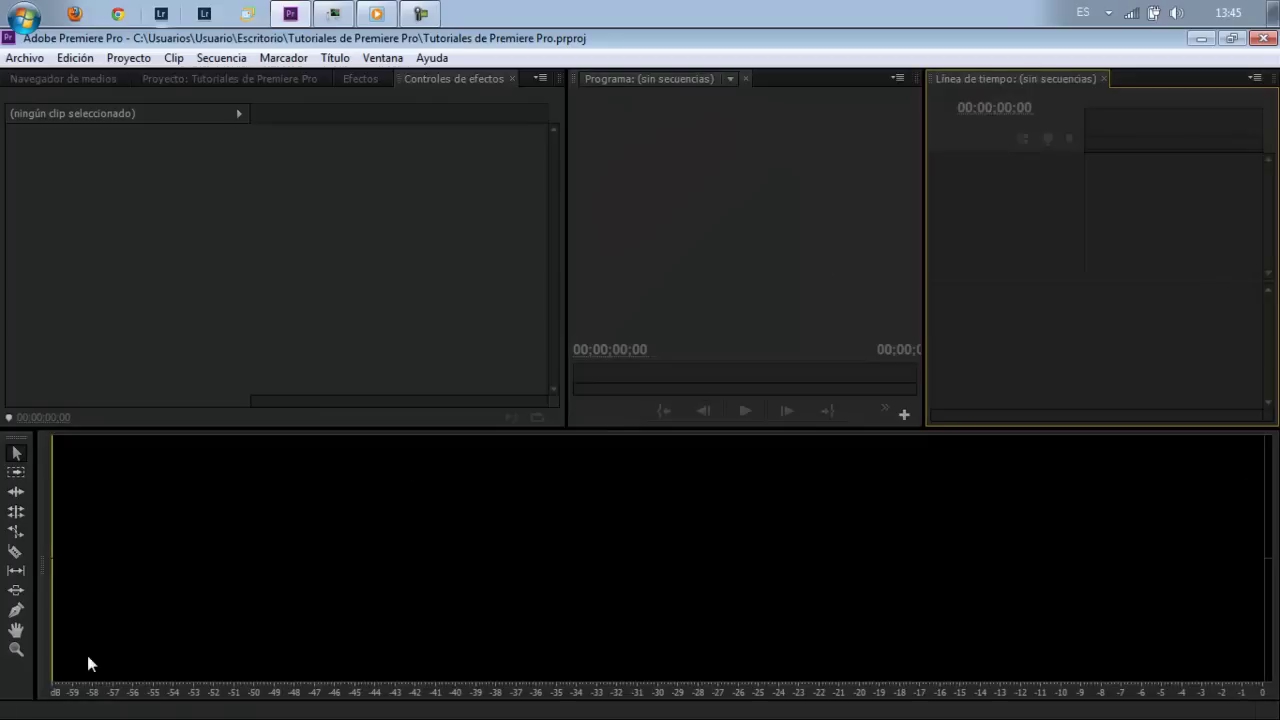
mouse_move(37, 601)
mouse_down()
mouse_move(276, 577)
mouse_move(1245, 577)
mouse_up()
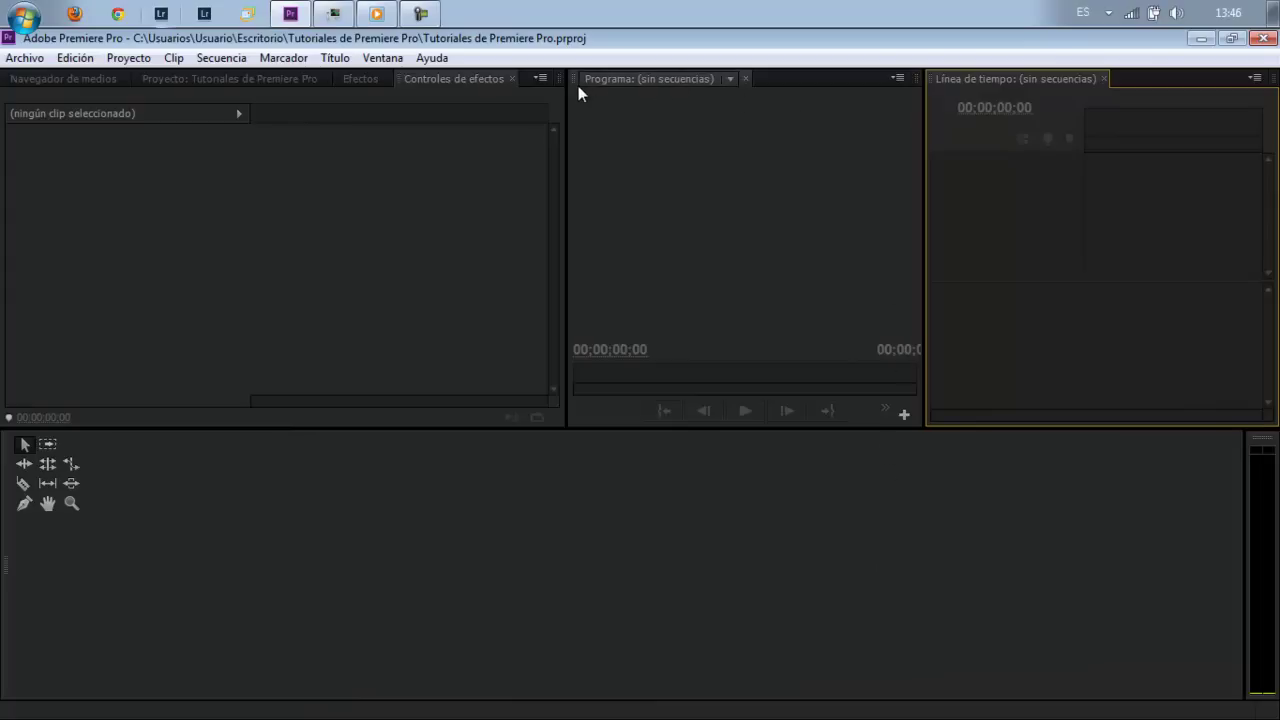
click(83, 184)
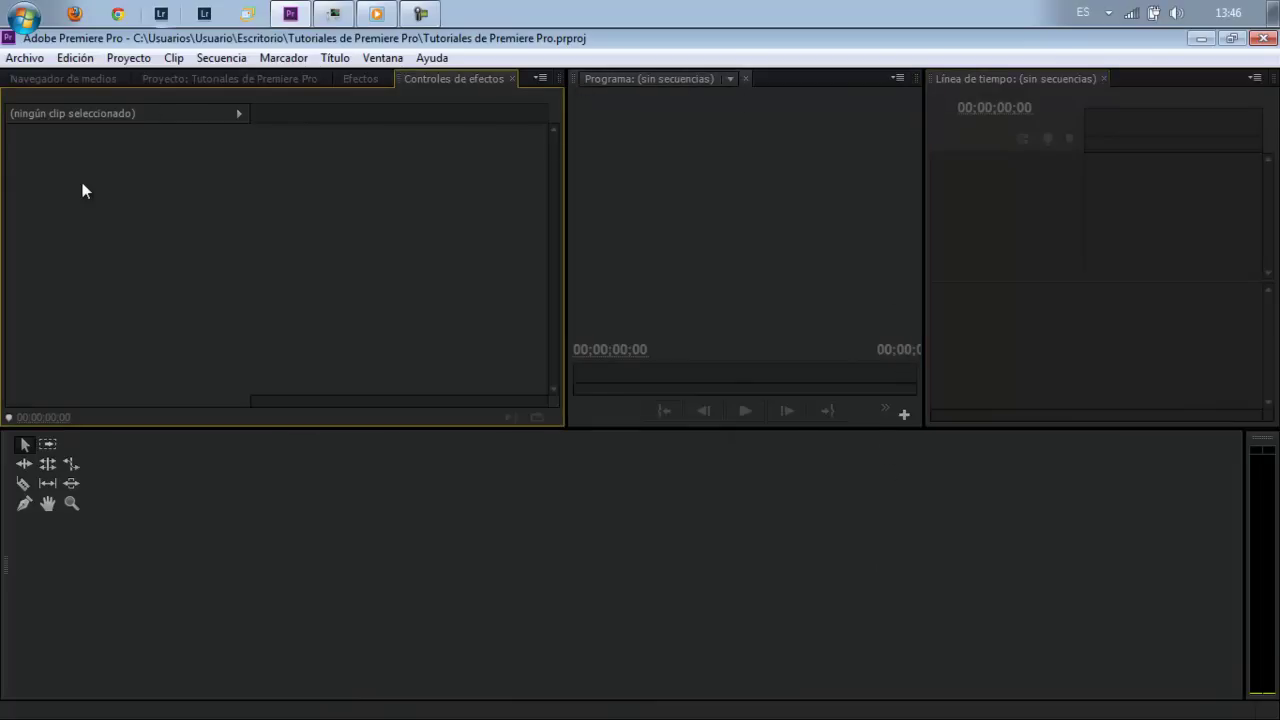
click(574, 78)
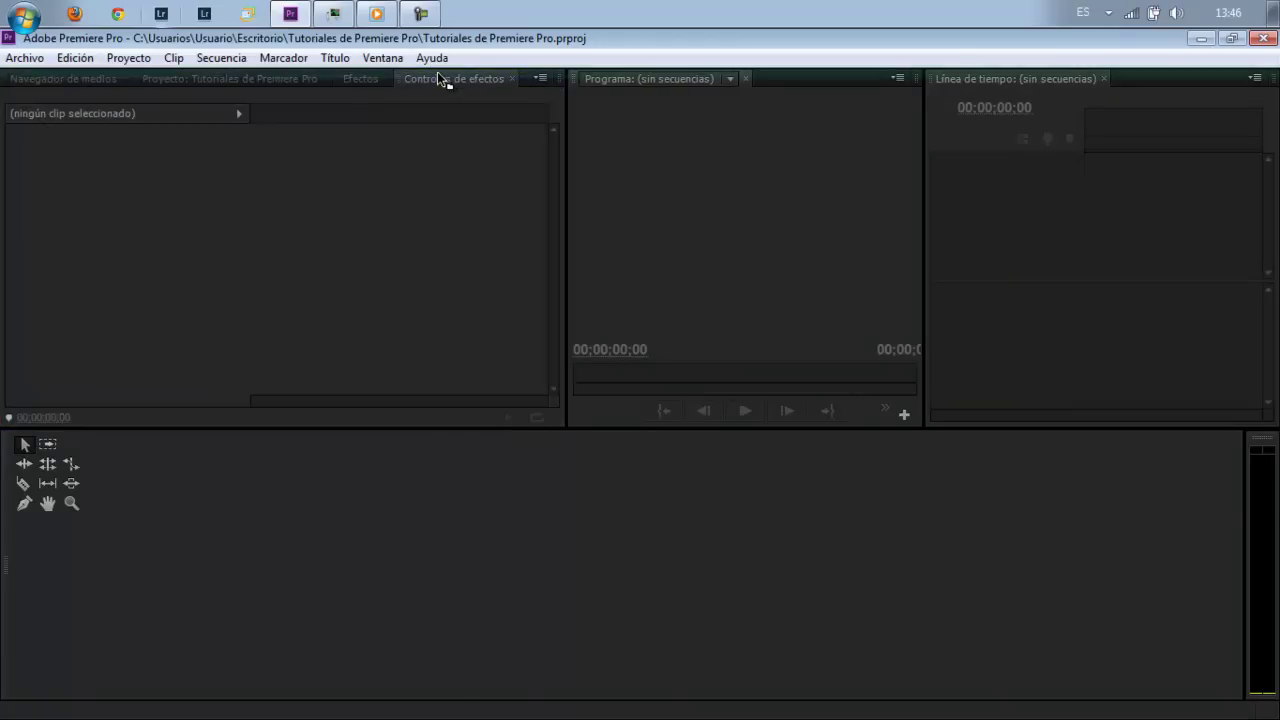
drag(498, 80, 438, 81)
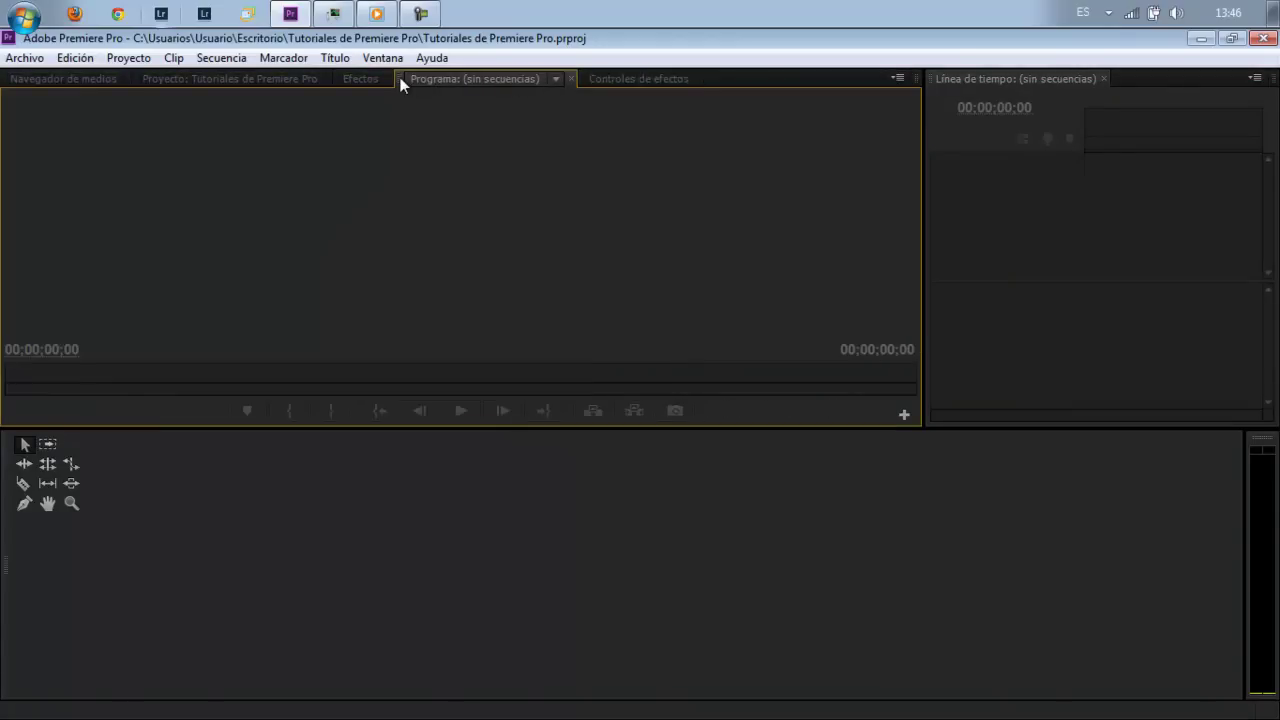
drag(400, 80, 463, 132)
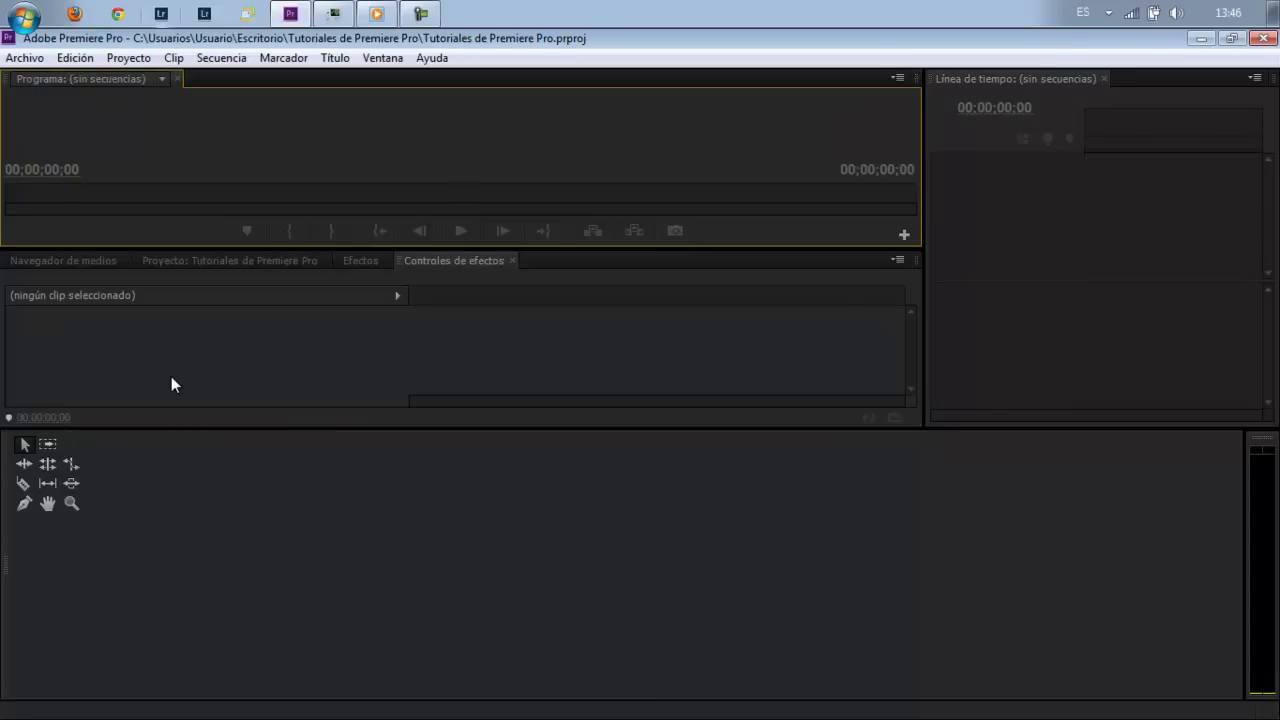
click(11, 573)
Step: Move the Tools panel to the monitor's left as a single column, audio meters beside the monitor
drag(261, 441, 588, 358)
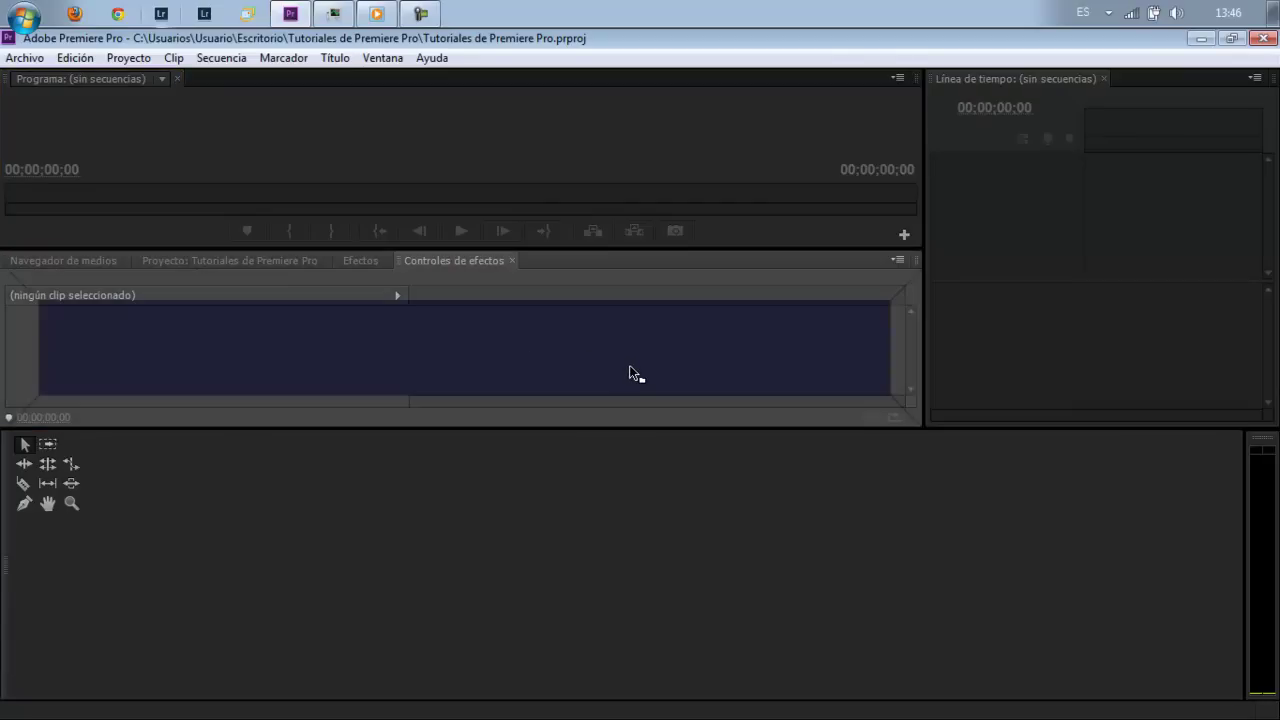
drag(631, 372, 31, 161)
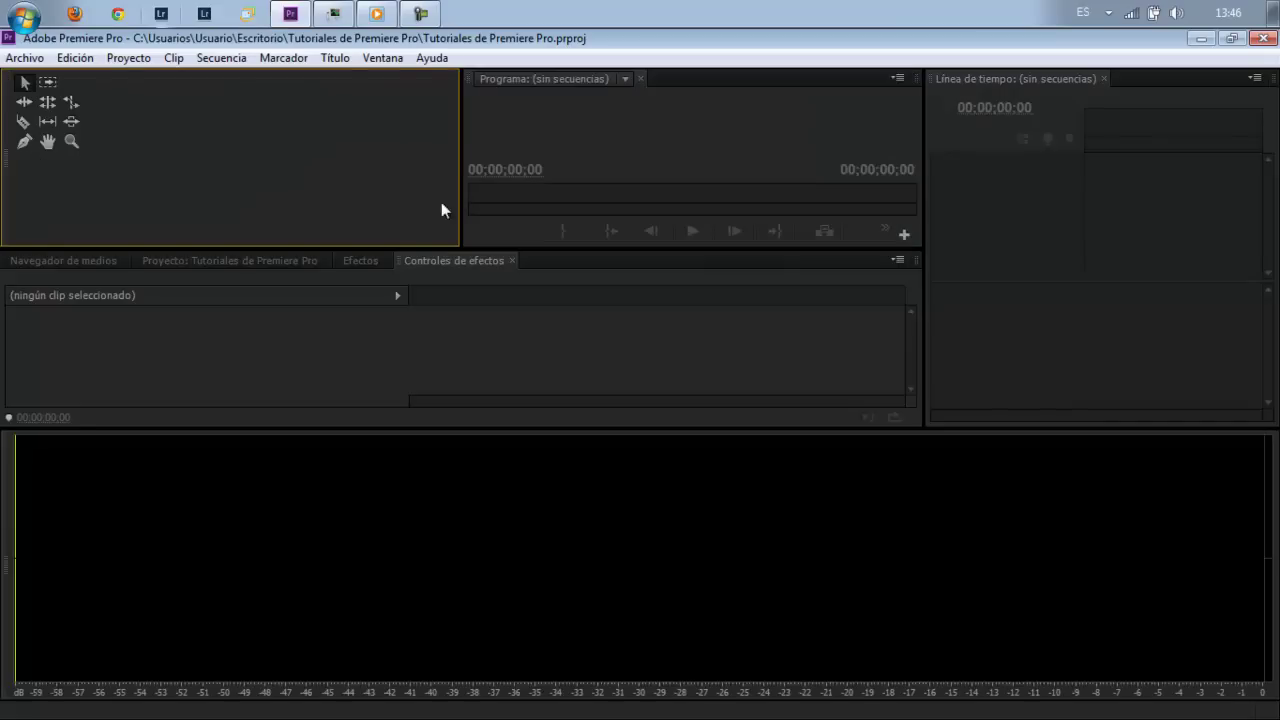
drag(461, 197, 33, 230)
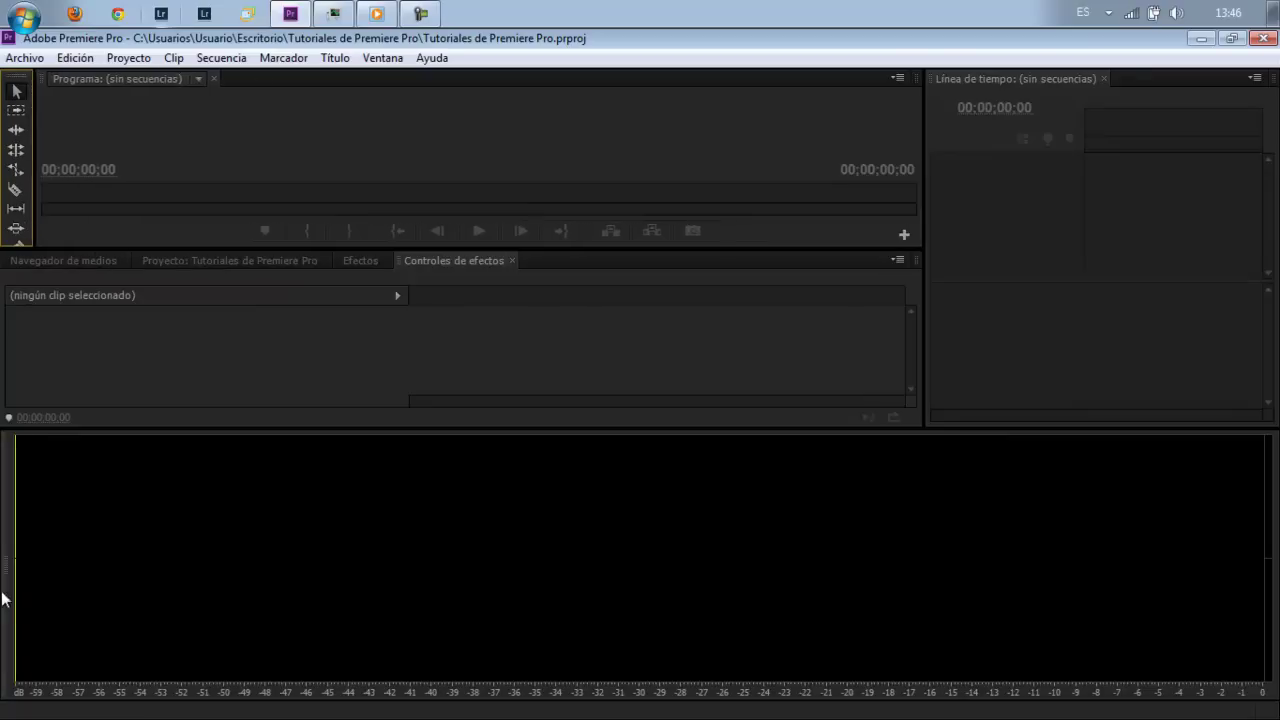
mouse_move(7, 570)
mouse_down()
mouse_move(908, 222)
mouse_move(452, 200)
mouse_up()
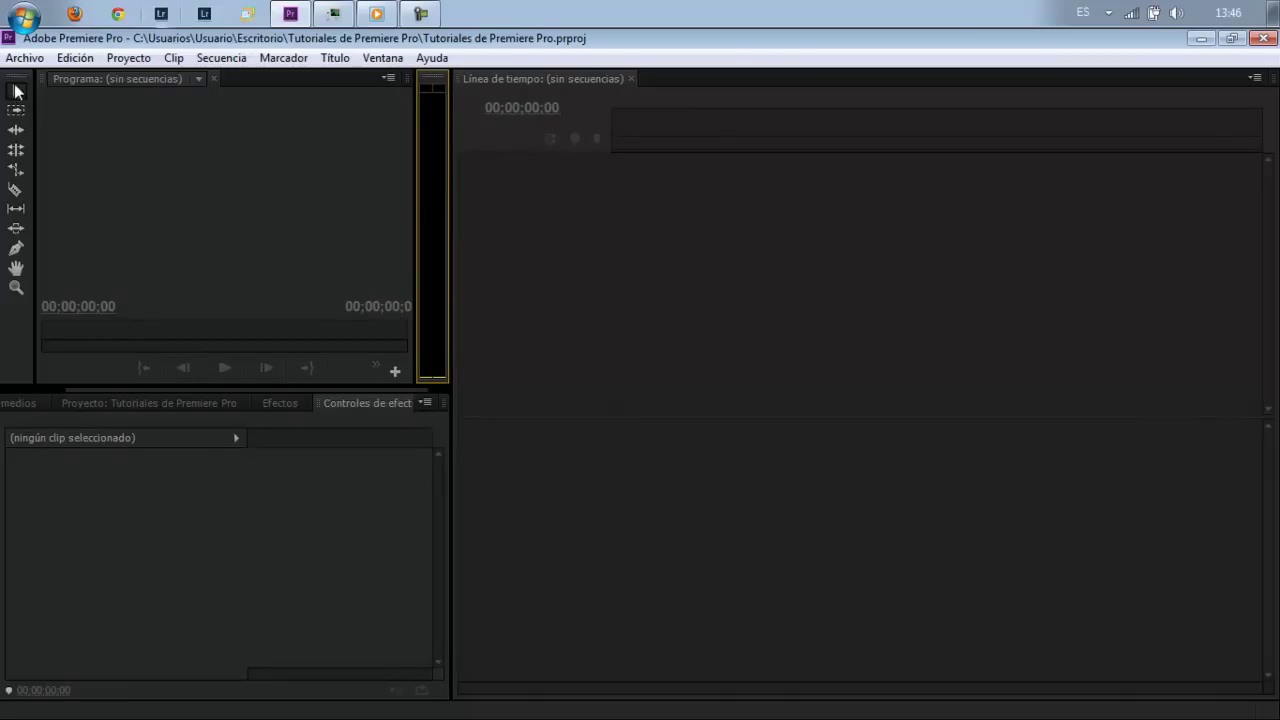
Step: Re-dock a single-column Tools panel by the timeline with a narrow audio meter beside it
click(17, 77)
drag(17, 78, 439, 461)
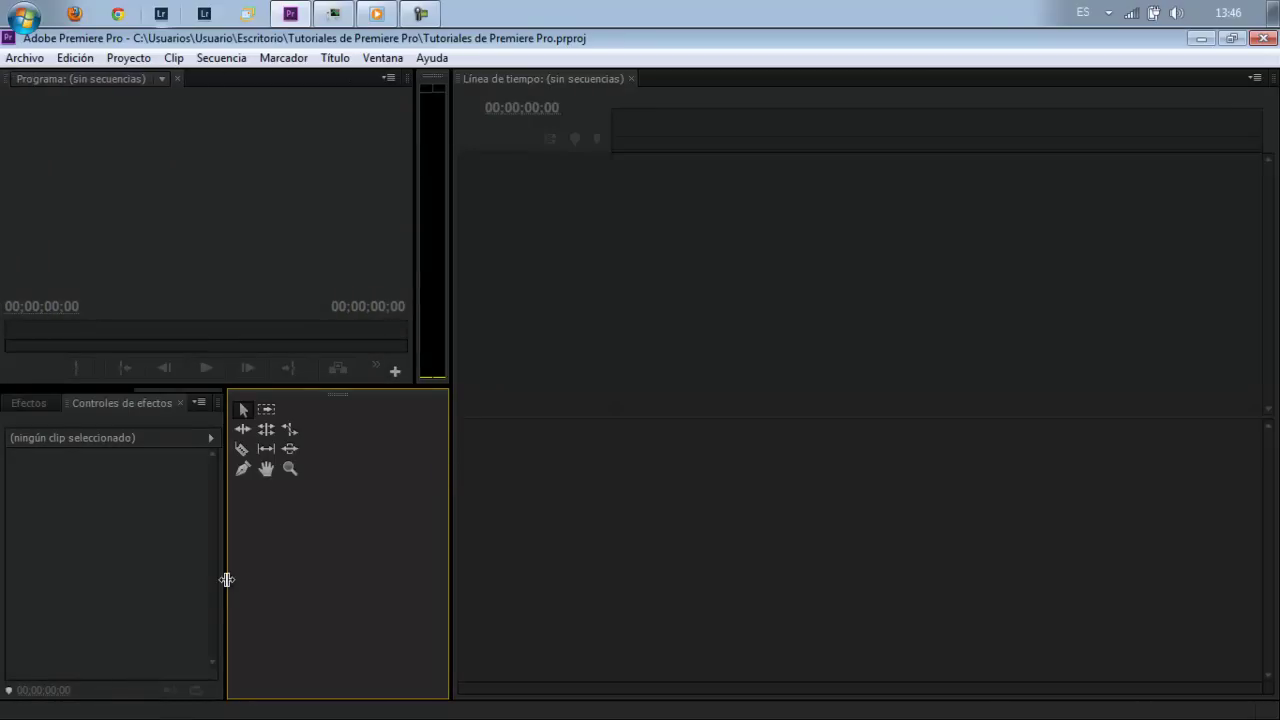
drag(226, 580, 430, 588)
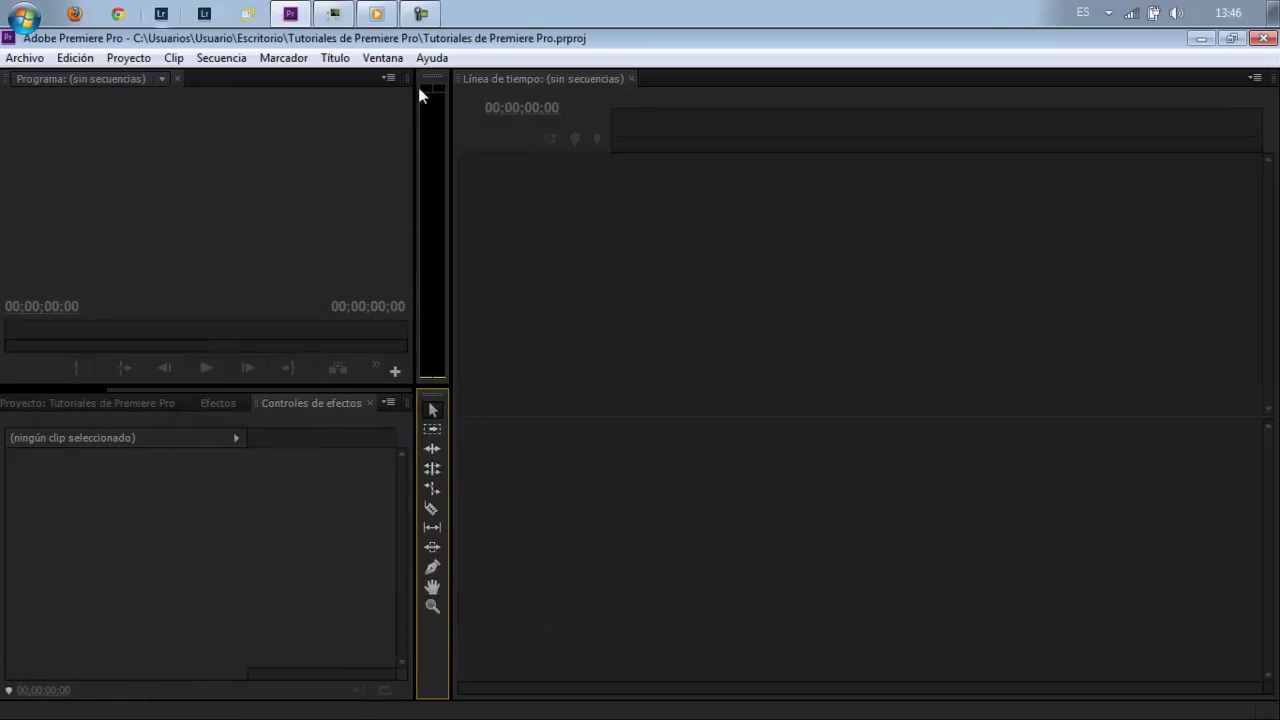
mouse_move(427, 74)
mouse_down()
mouse_move(403, 426)
mouse_move(421, 427)
mouse_move(401, 436)
mouse_up()
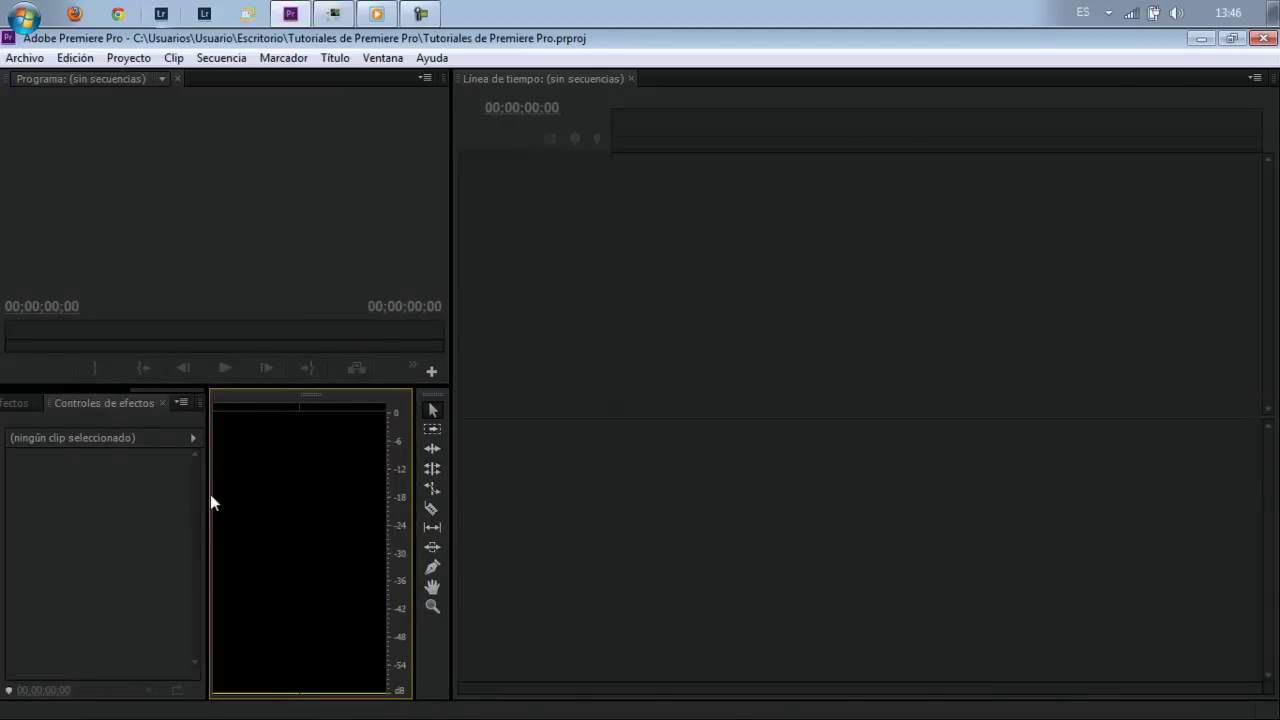
drag(207, 492, 385, 477)
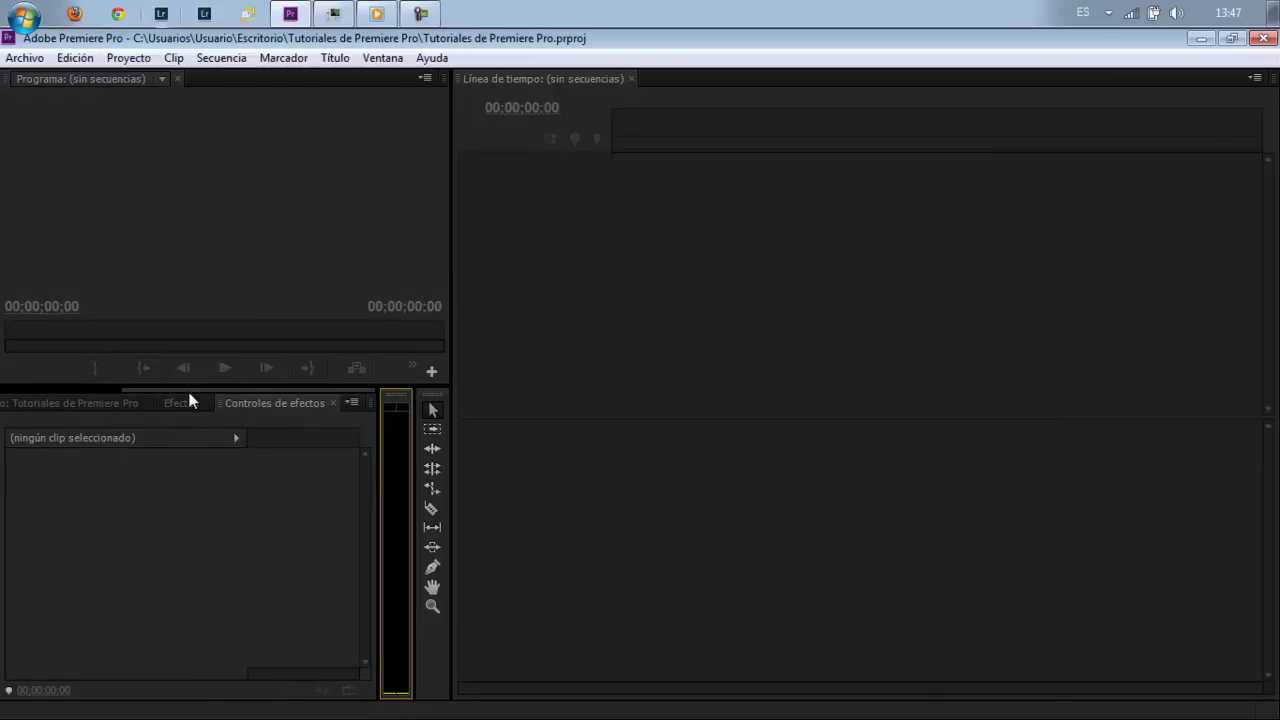
mouse_move(189, 391)
mouse_down()
mouse_move(56, 389)
mouse_move(193, 376)
mouse_move(37, 394)
mouse_up()
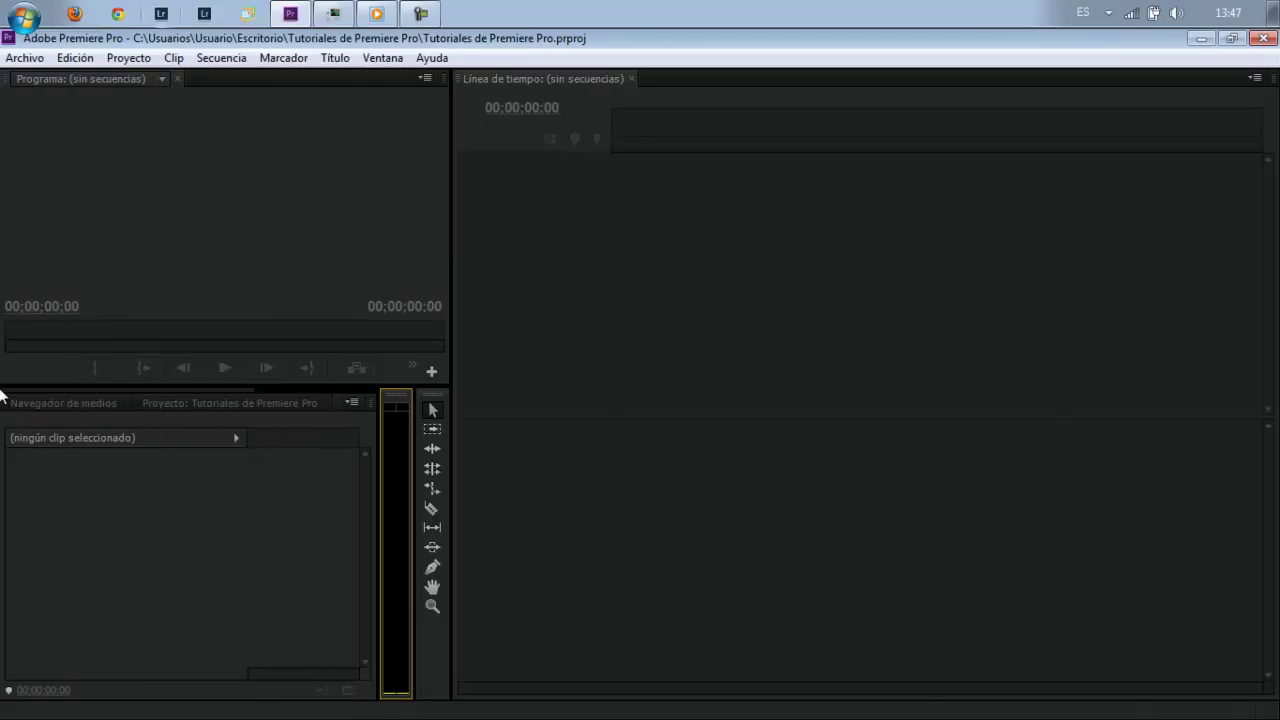
click(235, 166)
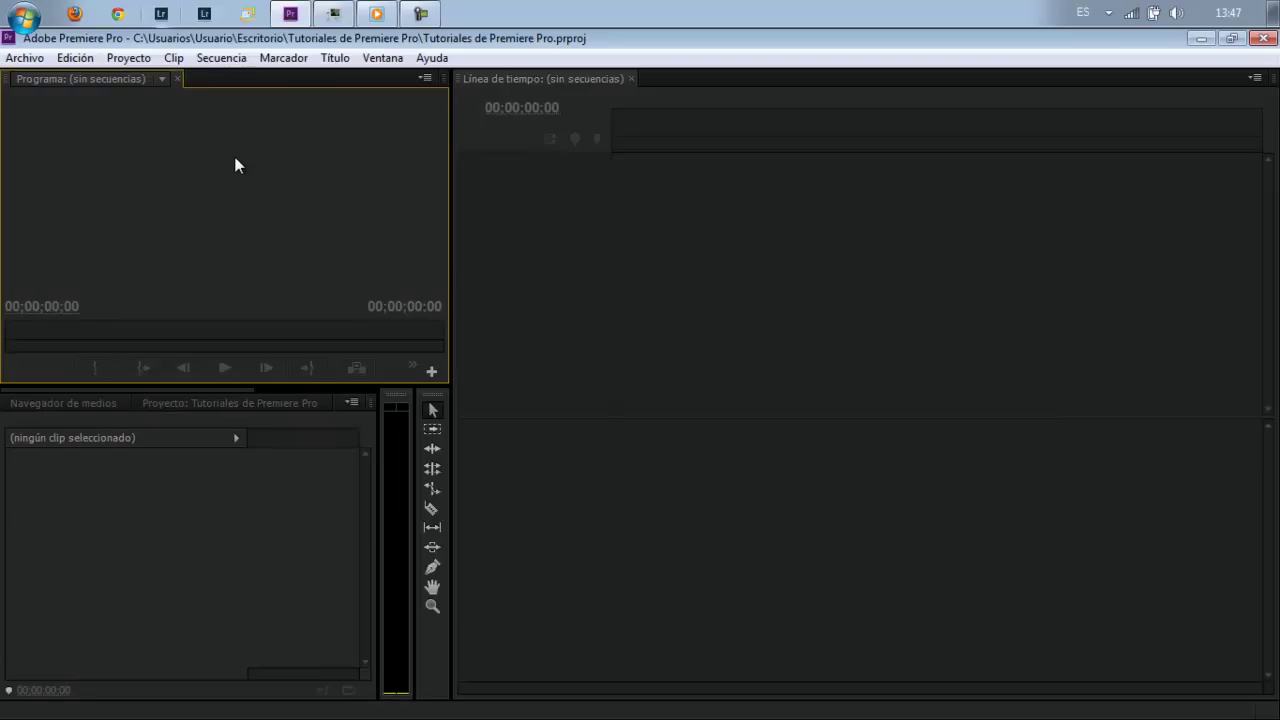
click(707, 259)
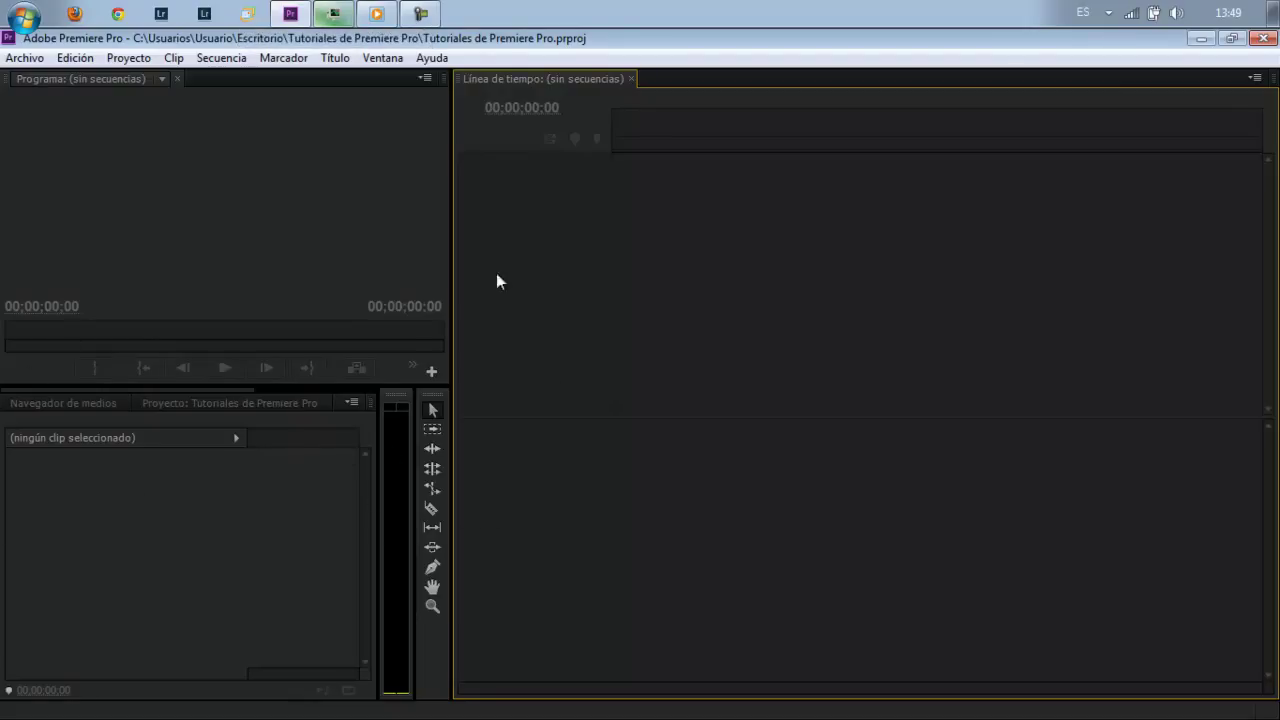
Step: Dock the audio meter as a new column left of the Línea de tiempo, grouping the tools panel with it
click(401, 400)
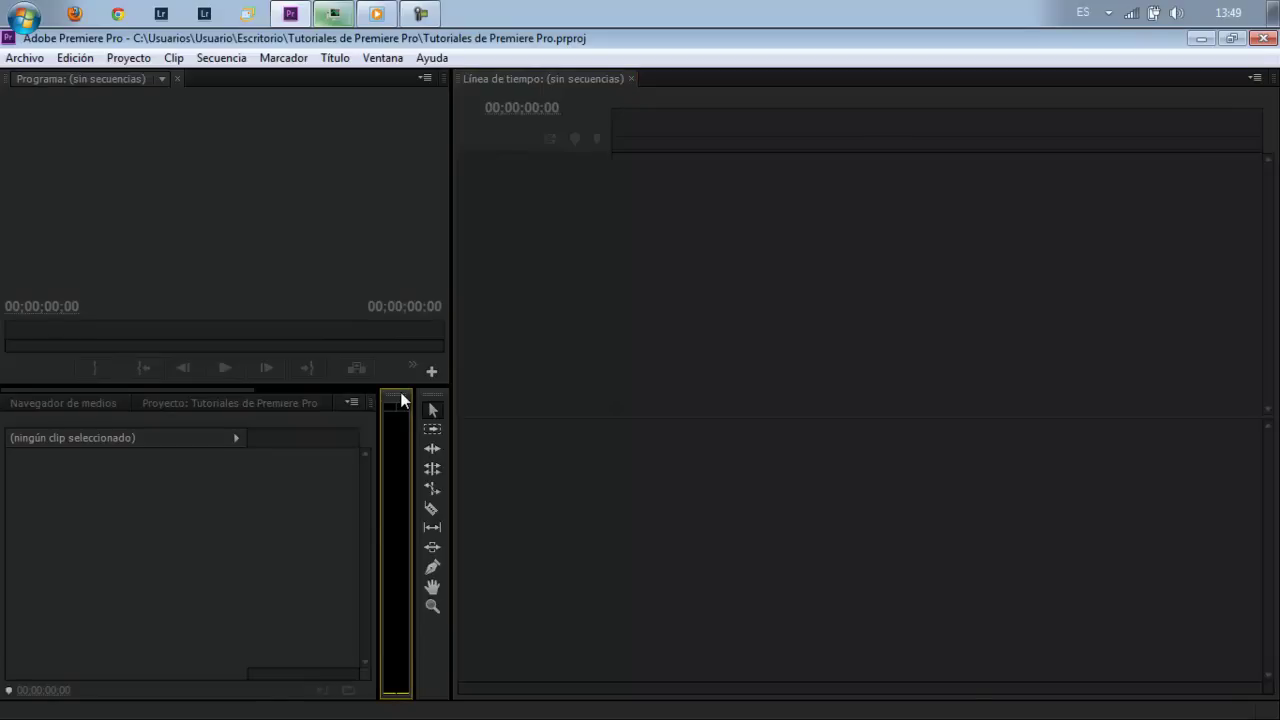
mouse_move(401, 400)
mouse_down()
mouse_move(455, 388)
mouse_move(537, 232)
mouse_up()
drag(579, 126, 584, 101)
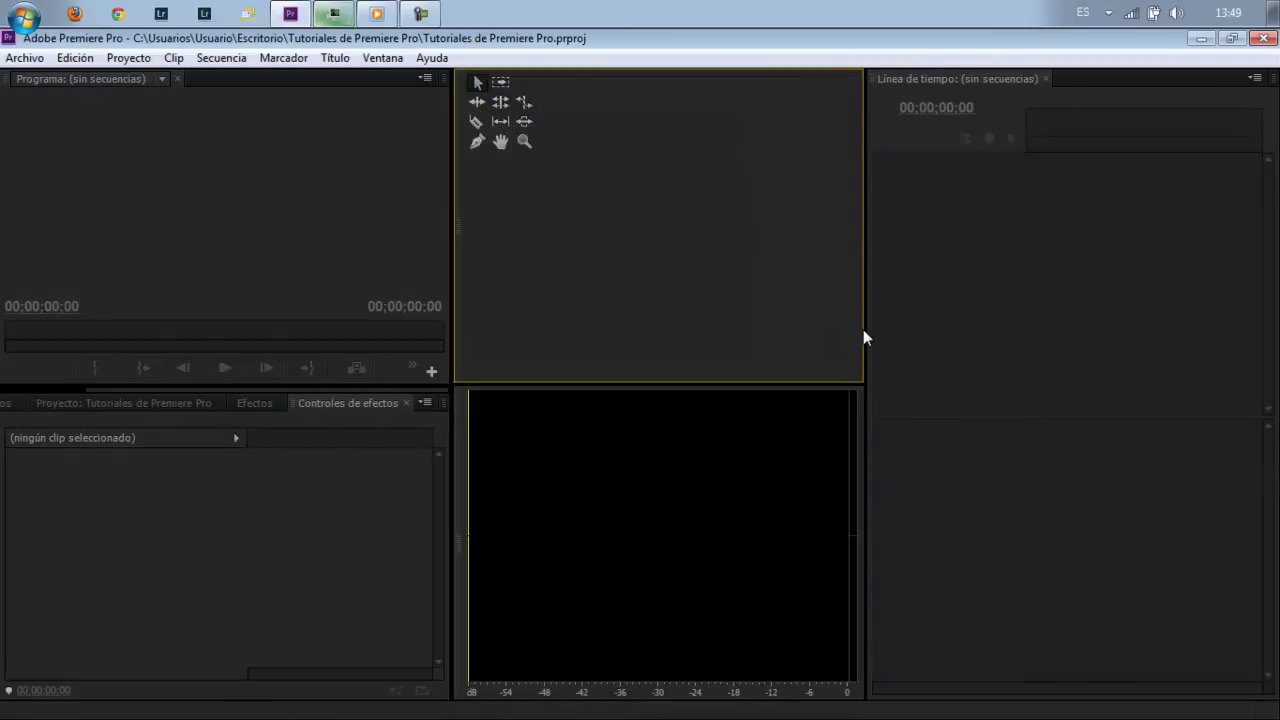
drag(722, 348, 437, 339)
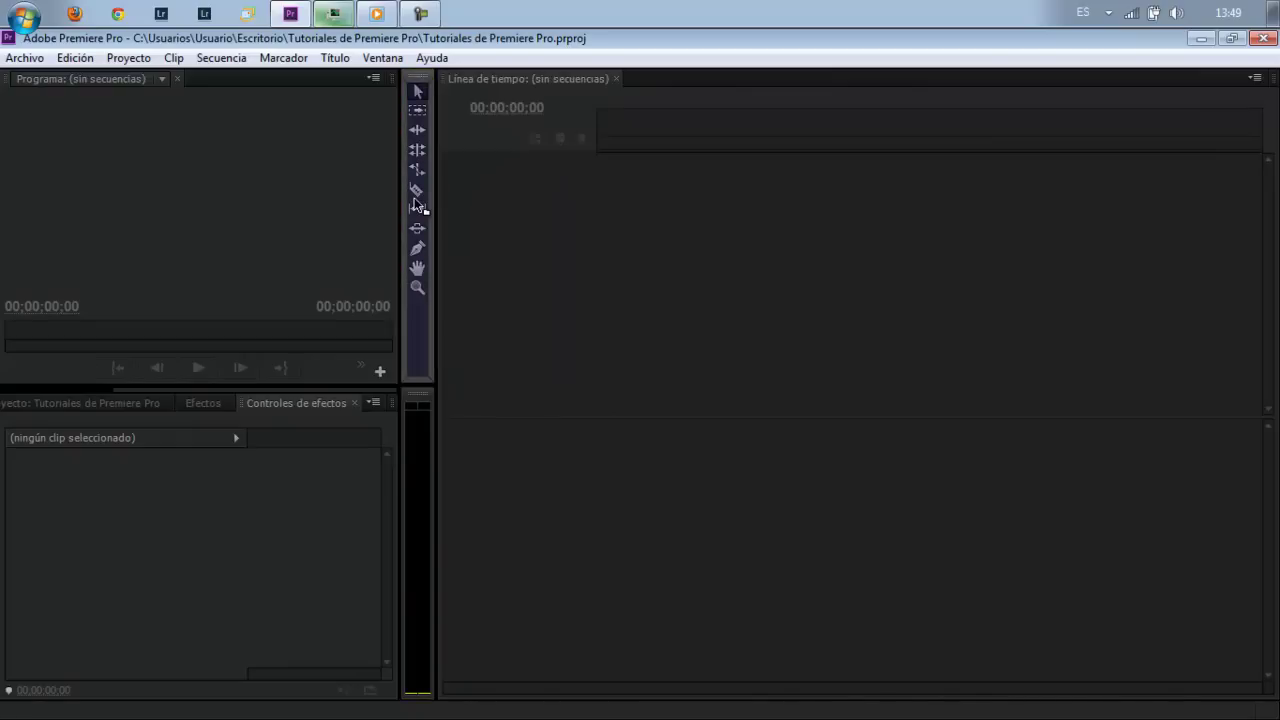
click(418, 84)
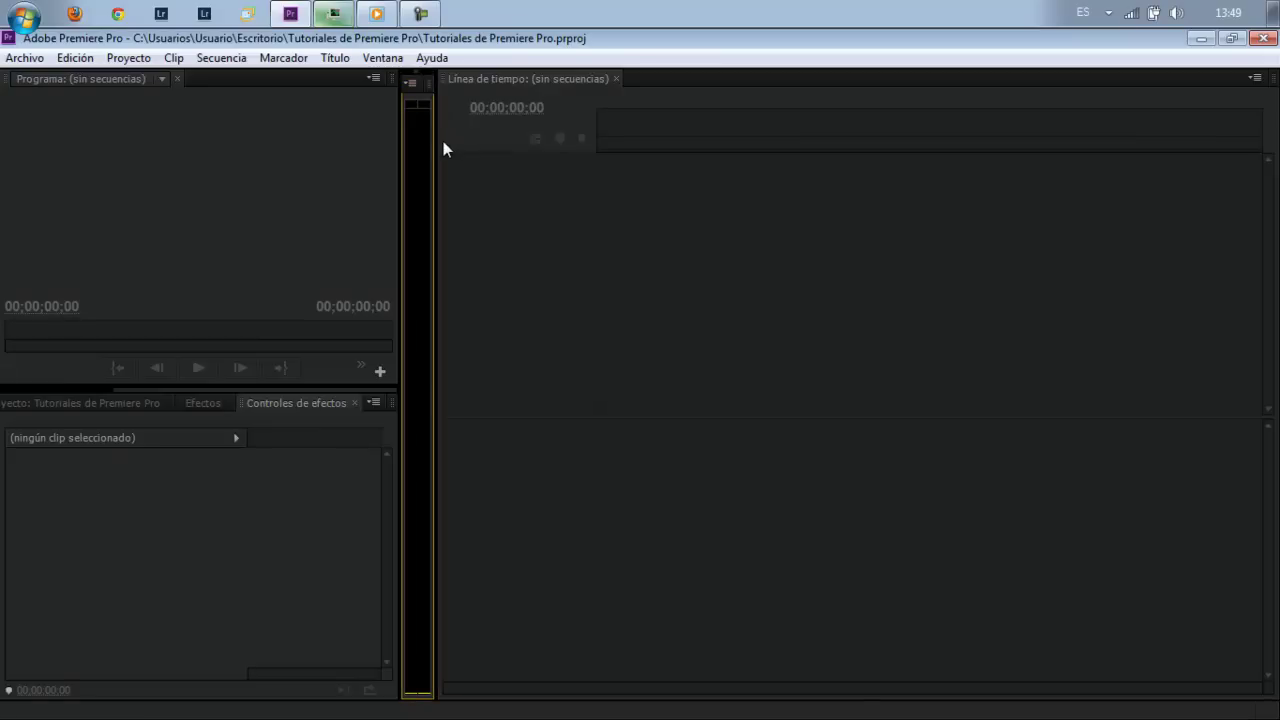
Step: Put the single-column tools panel below the audio meters and narrow the column to widen the timeline
mouse_move(437, 142)
mouse_down()
mouse_move(644, 155)
mouse_move(694, 131)
mouse_up()
click(454, 80)
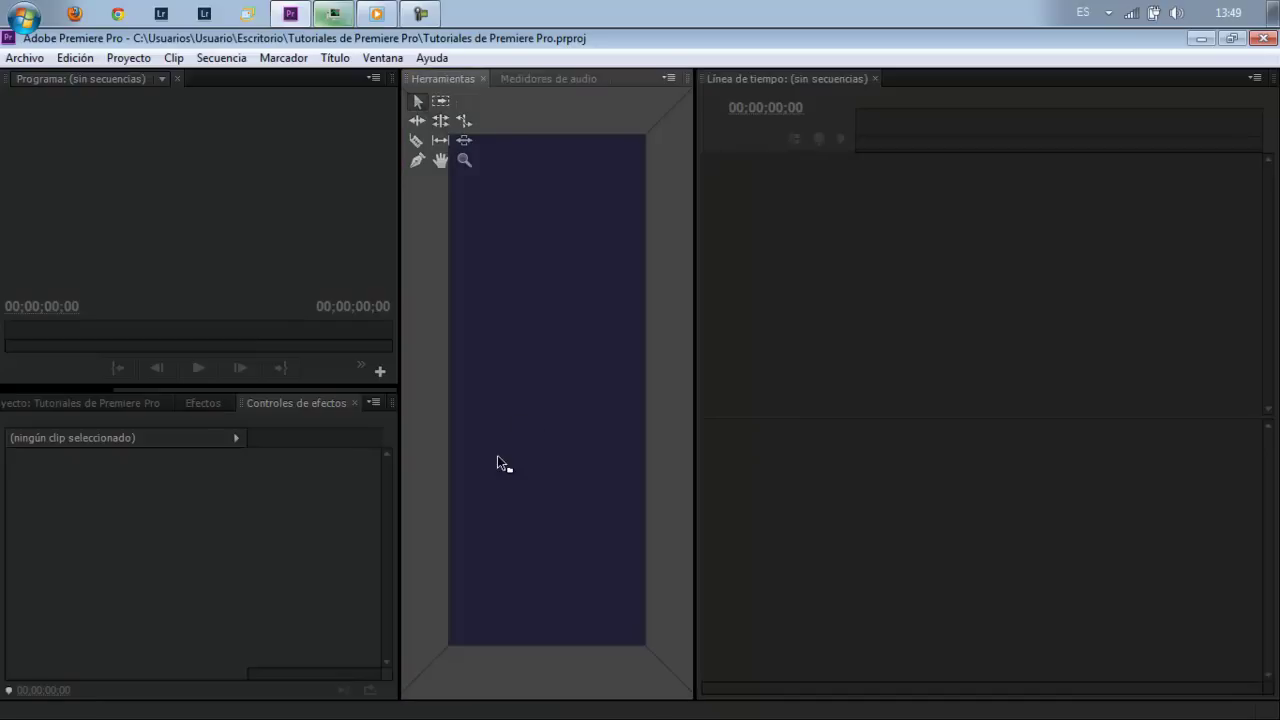
drag(497, 456, 524, 671)
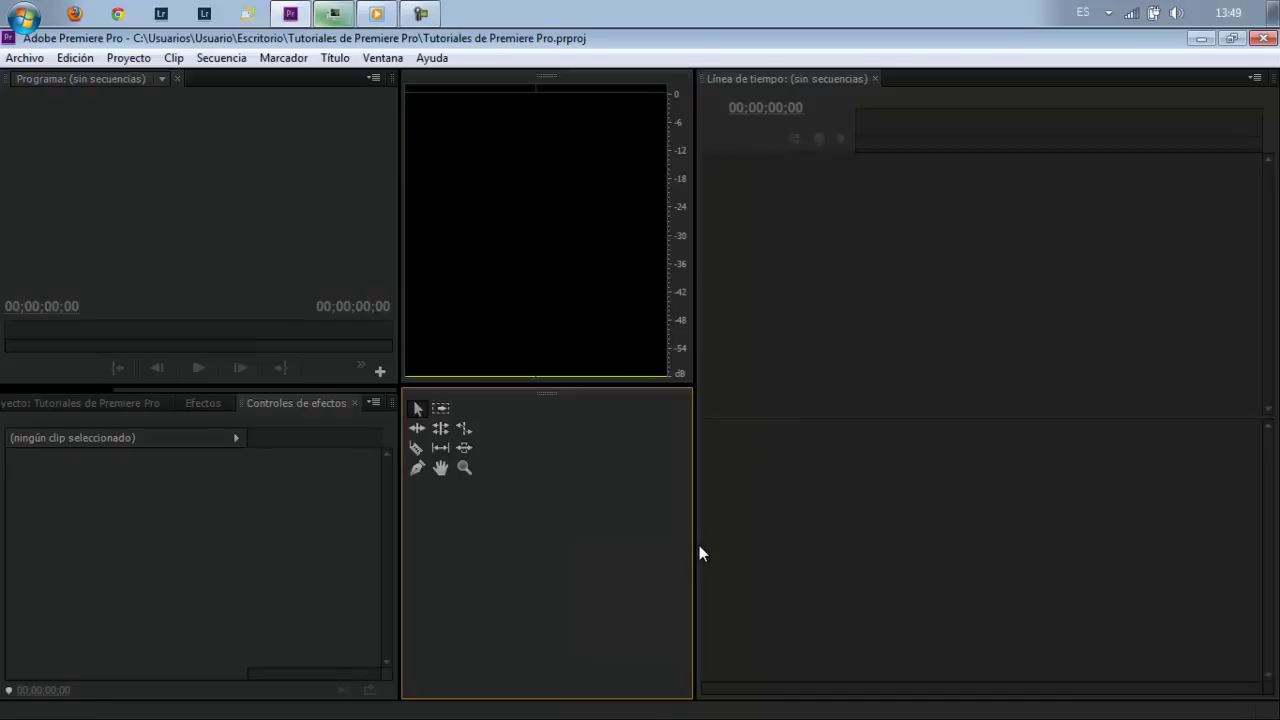
mouse_move(695, 545)
mouse_down()
mouse_move(395, 594)
mouse_move(451, 591)
mouse_up()
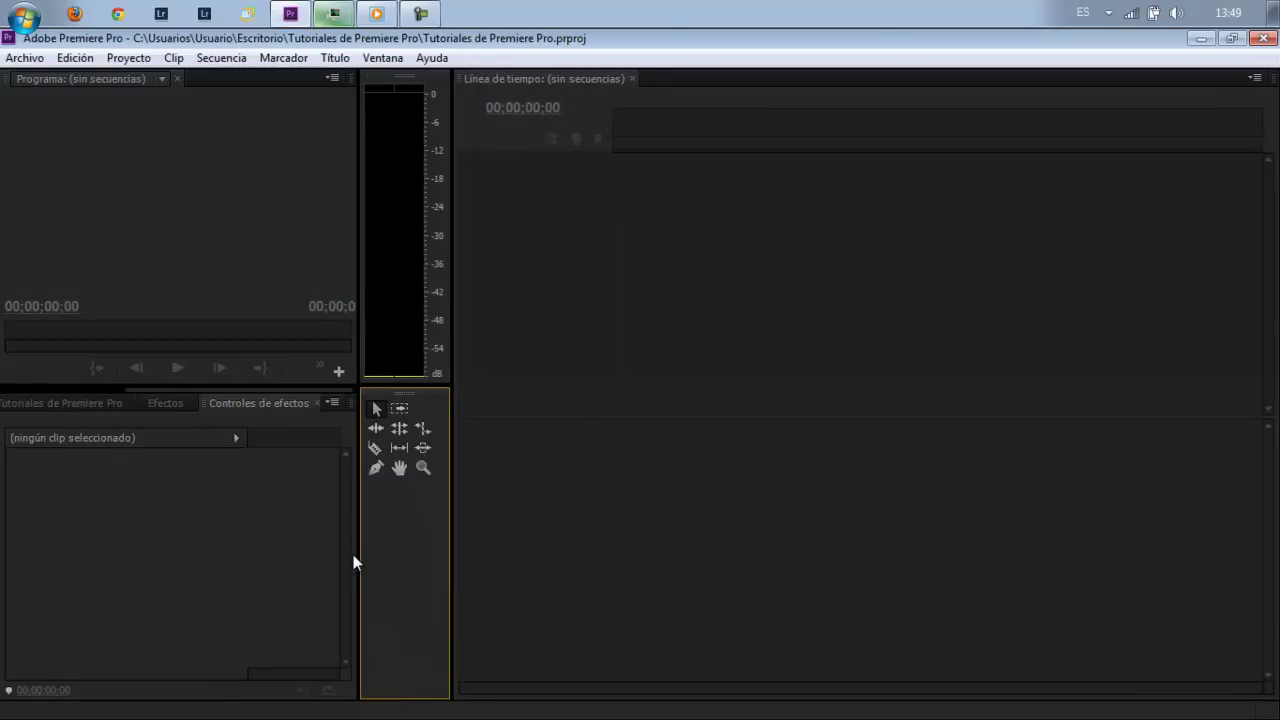
drag(357, 549, 405, 540)
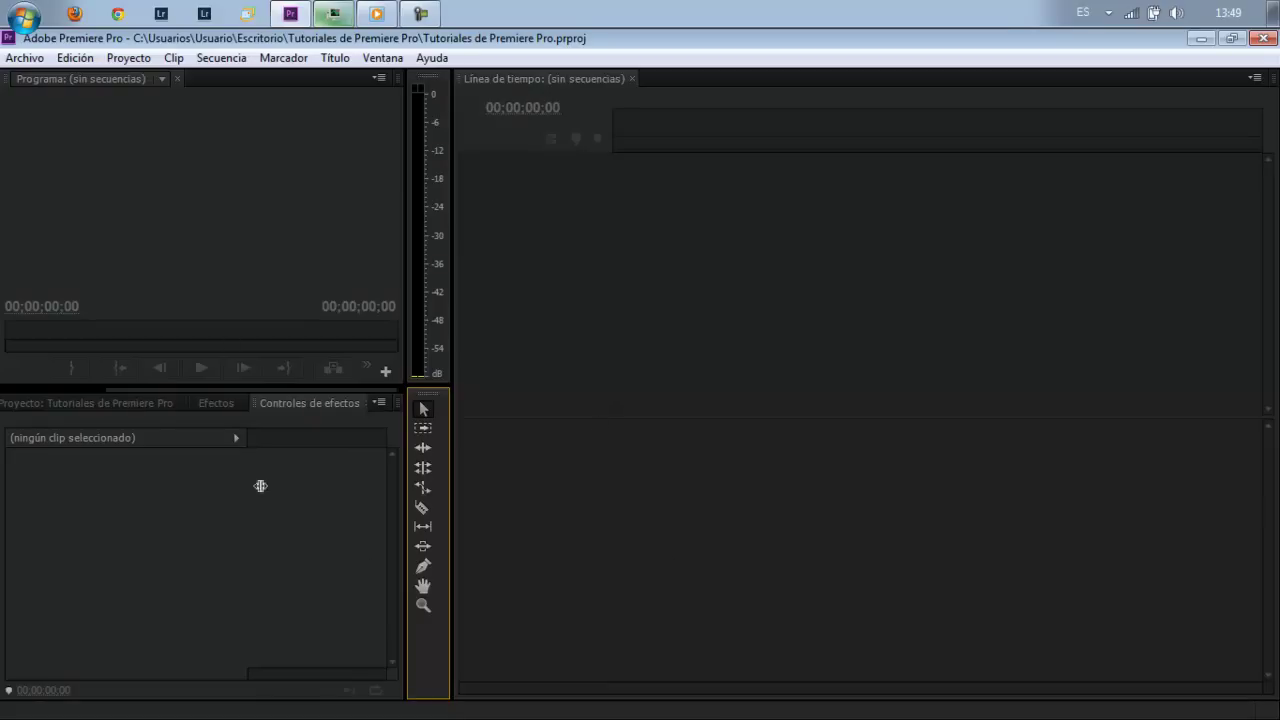
click(363, 568)
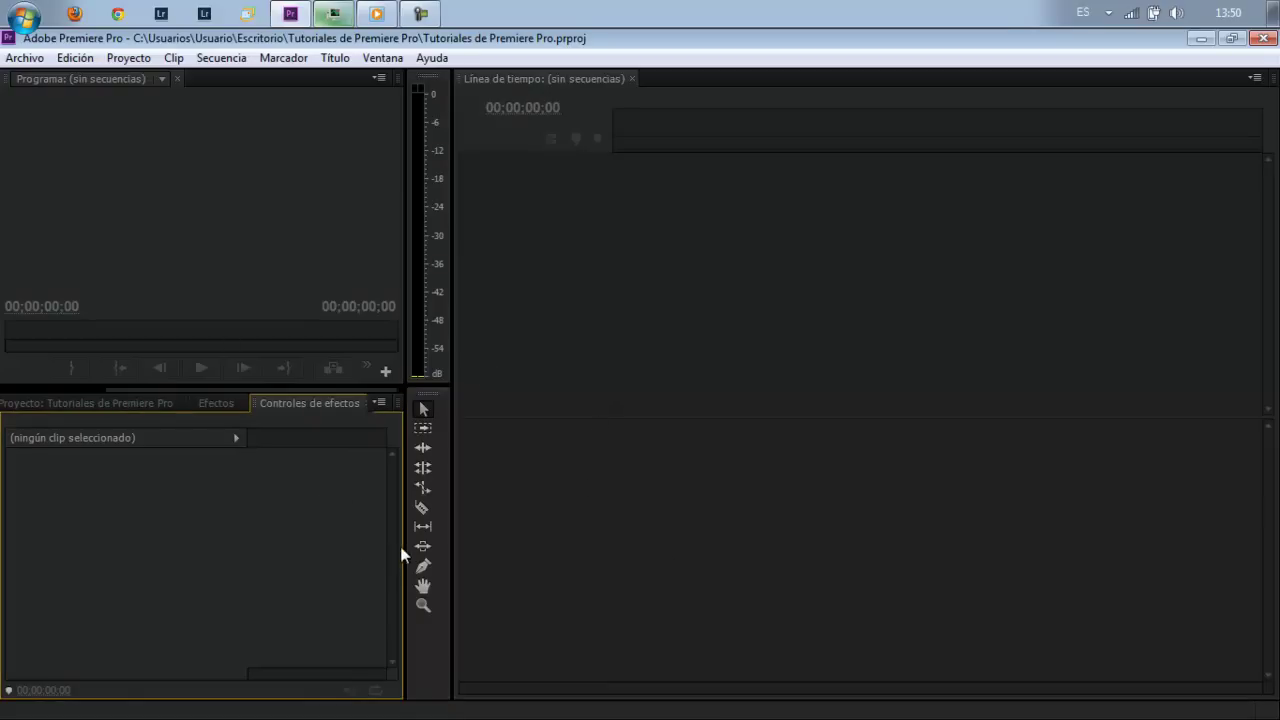
drag(453, 553, 437, 553)
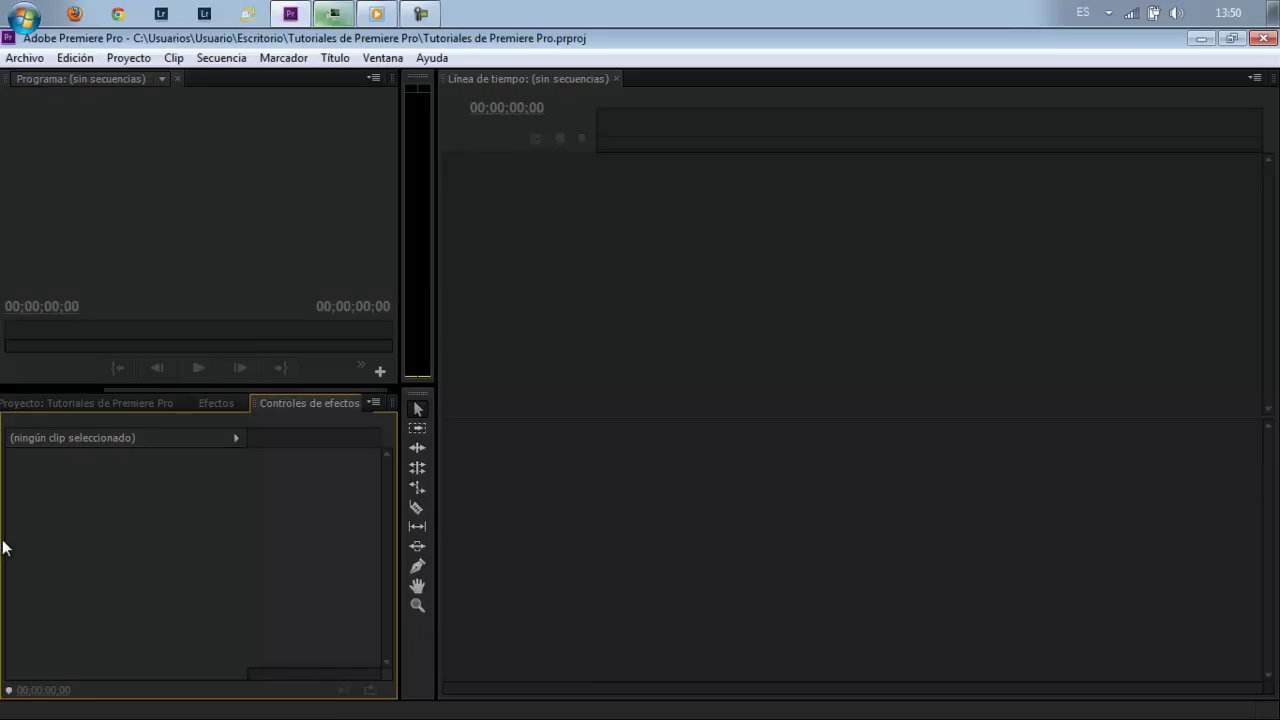
Step: Show the Proyecto panel, enlarge the Program monitor slightly, then switch to Navegador de medios thumbnails
click(59, 405)
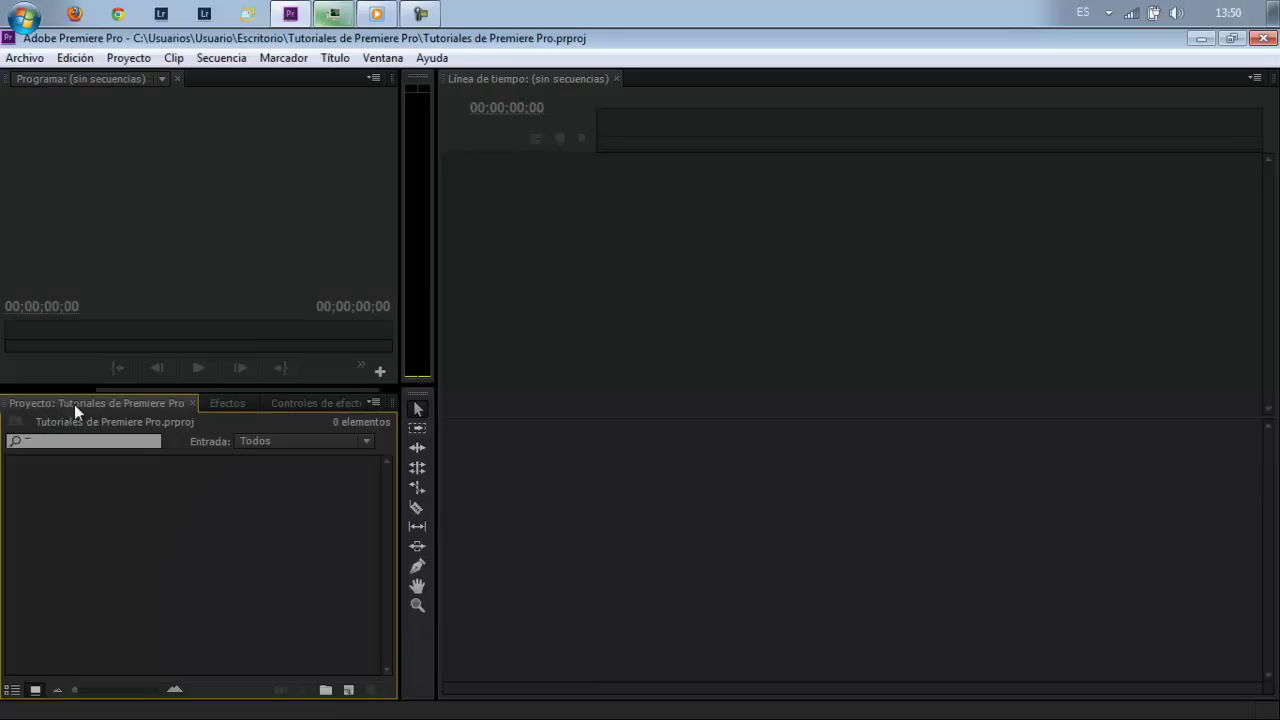
drag(119, 389, 20, 369)
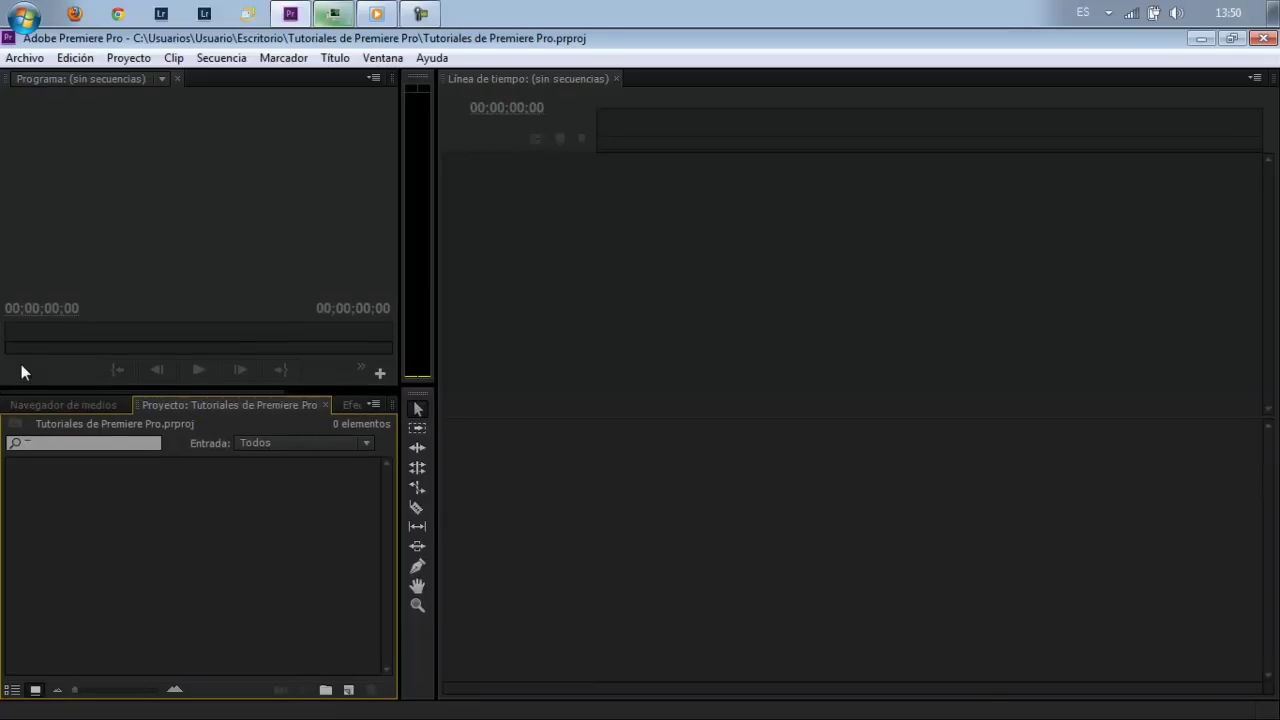
click(71, 404)
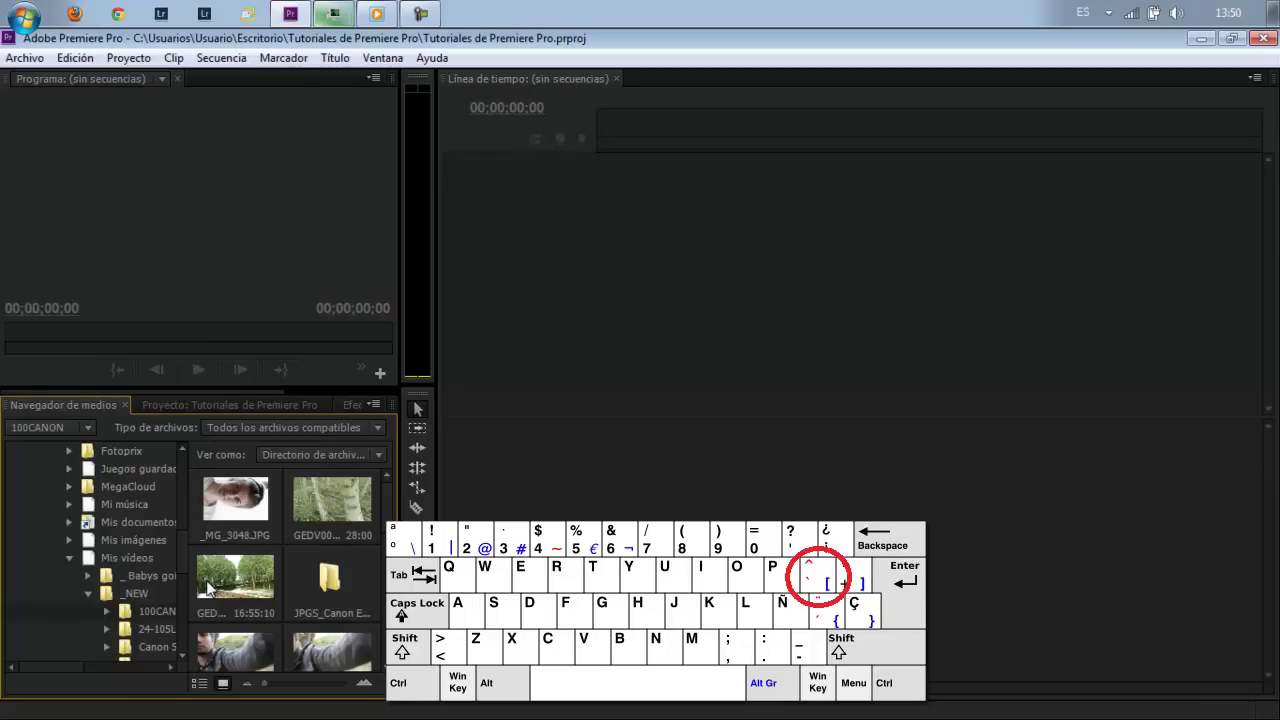
Step: Maximize and restore the Media Browser, Program monitor and Timeline with `, ending with the Media Browser maximized
key(grave)
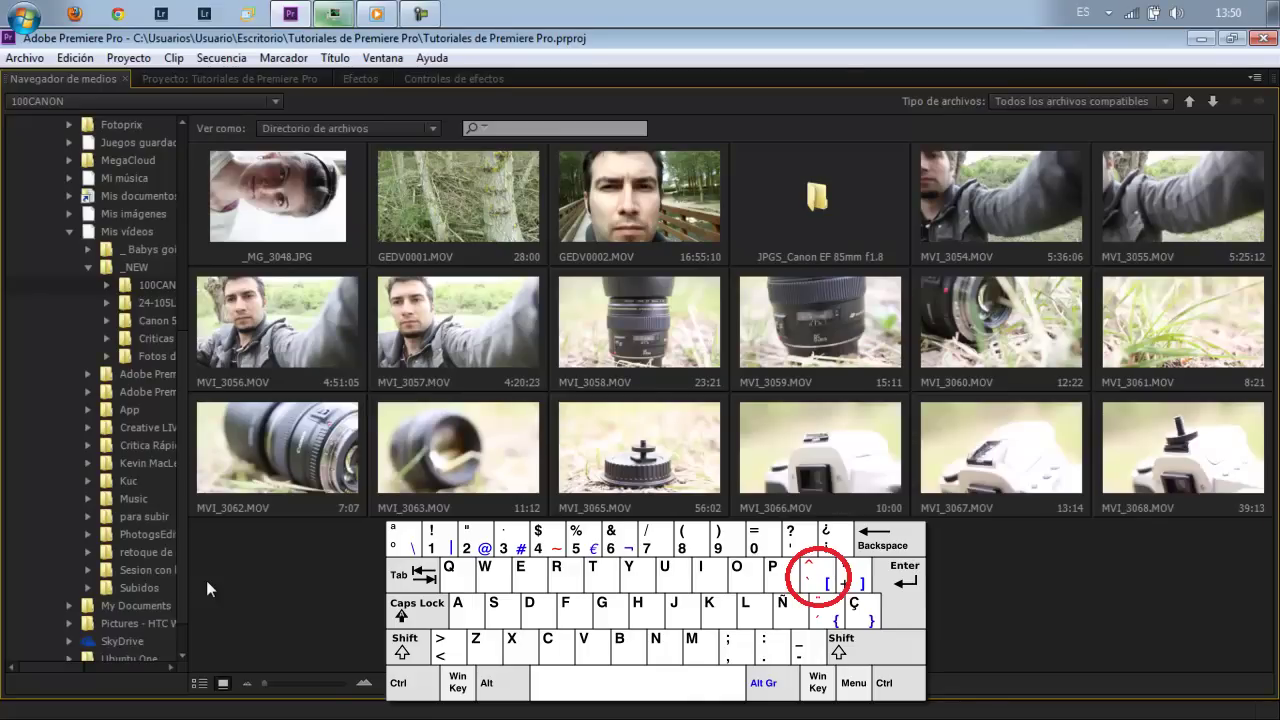
key(grave)
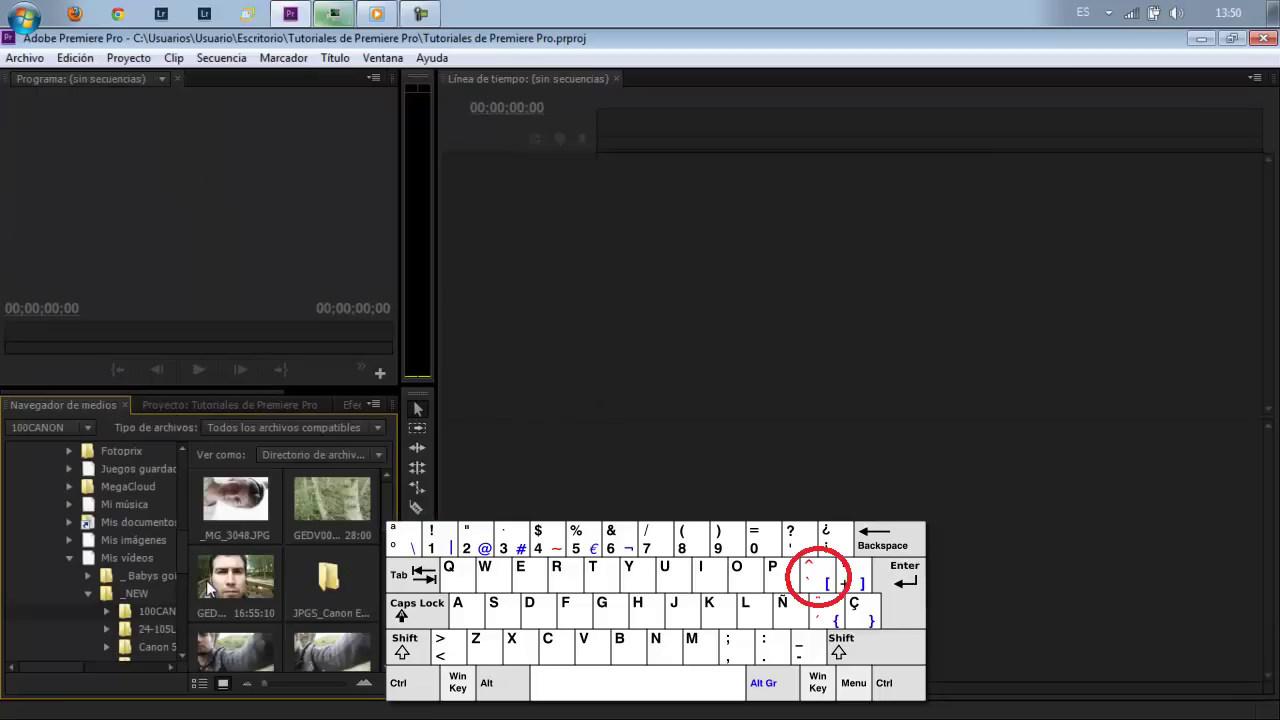
key(grave)
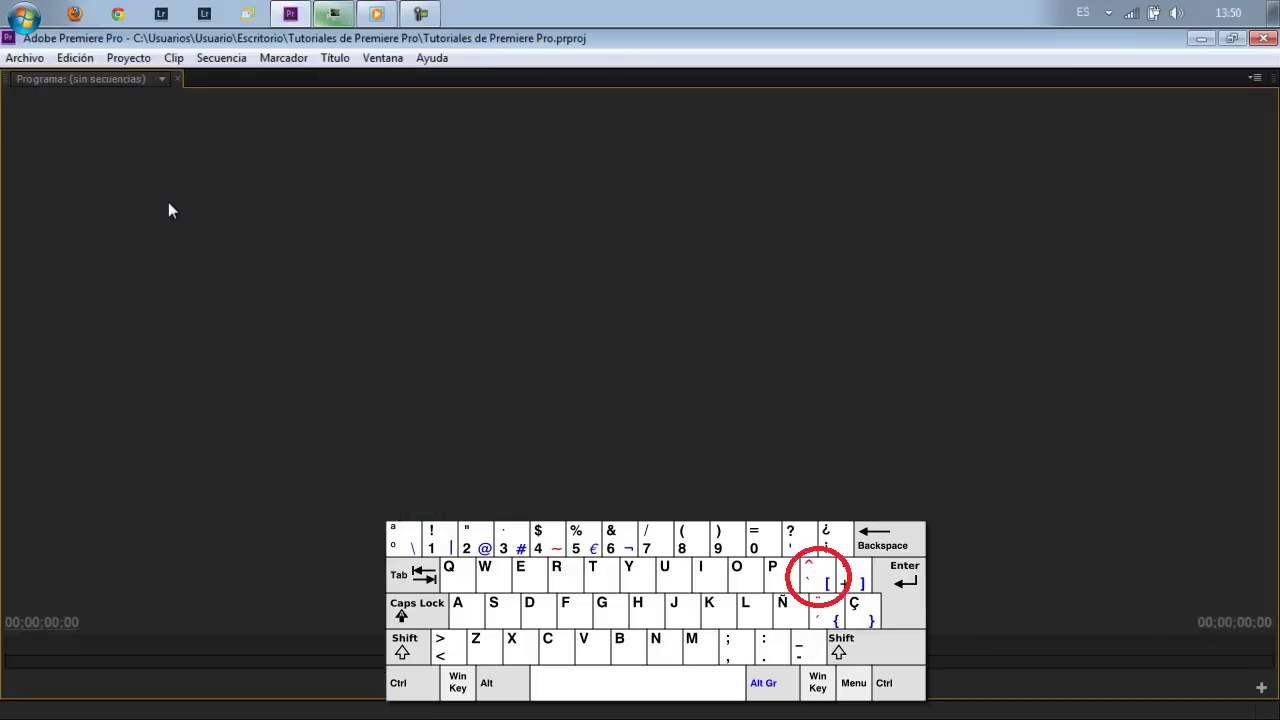
key(grave)
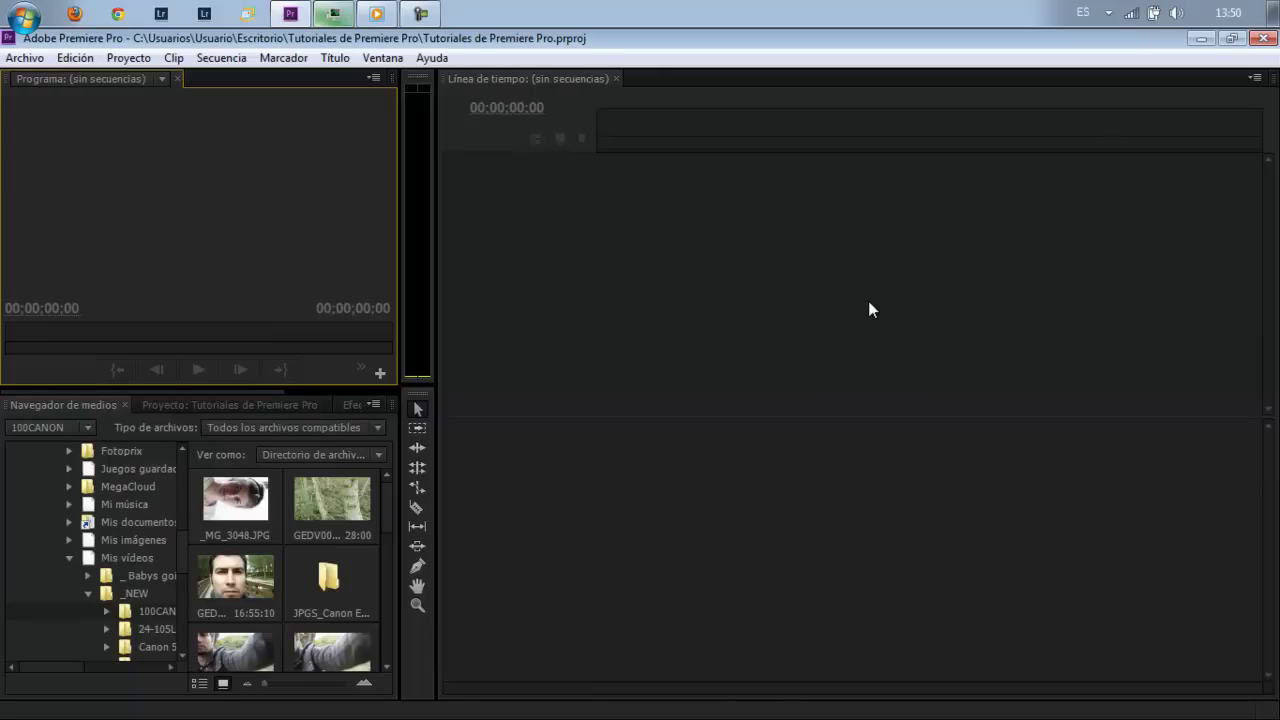
key(grave)
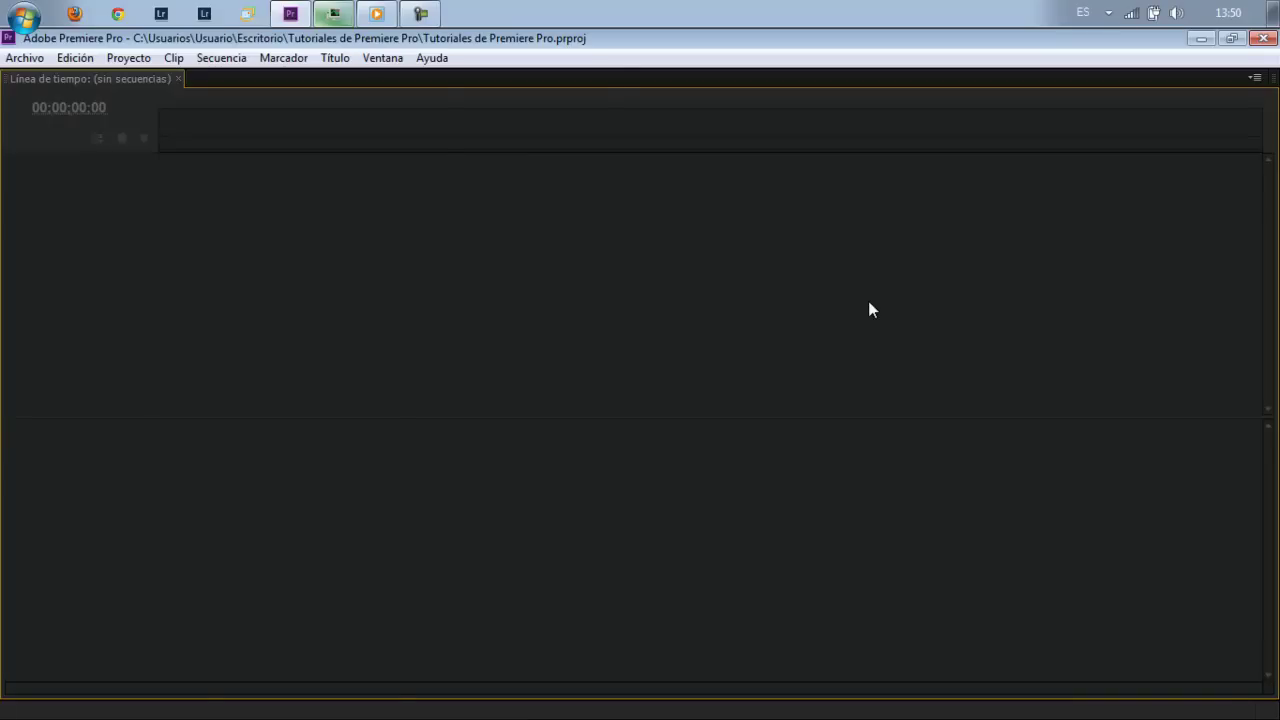
key(grave)
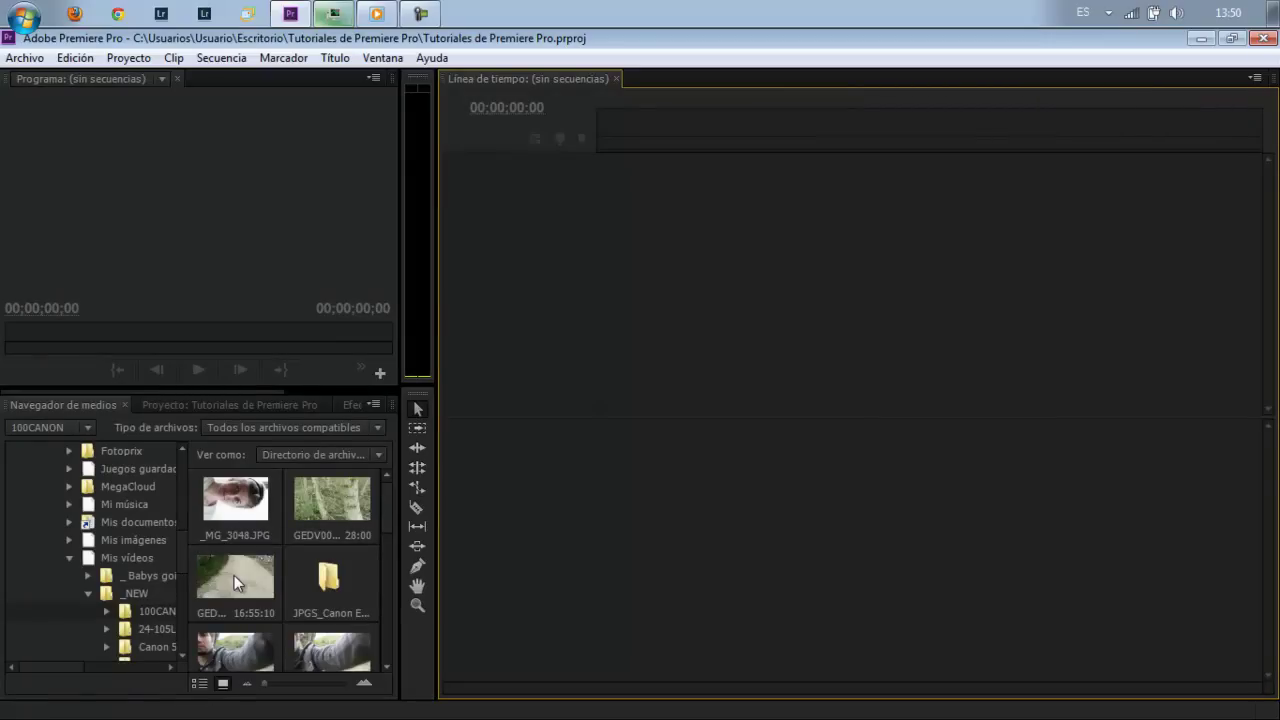
key(grave)
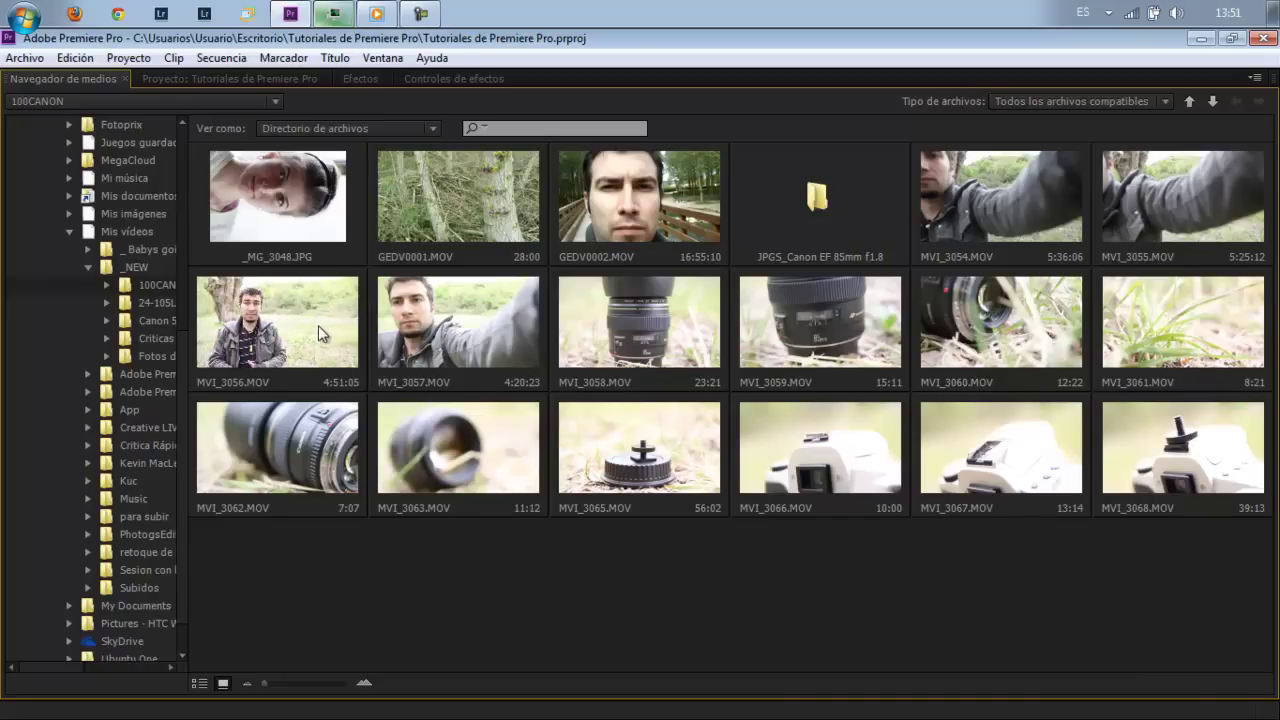
Step: Scrub through MVI_3056.MOV frames, then restore the Media Browser to its docked size
click(228, 338)
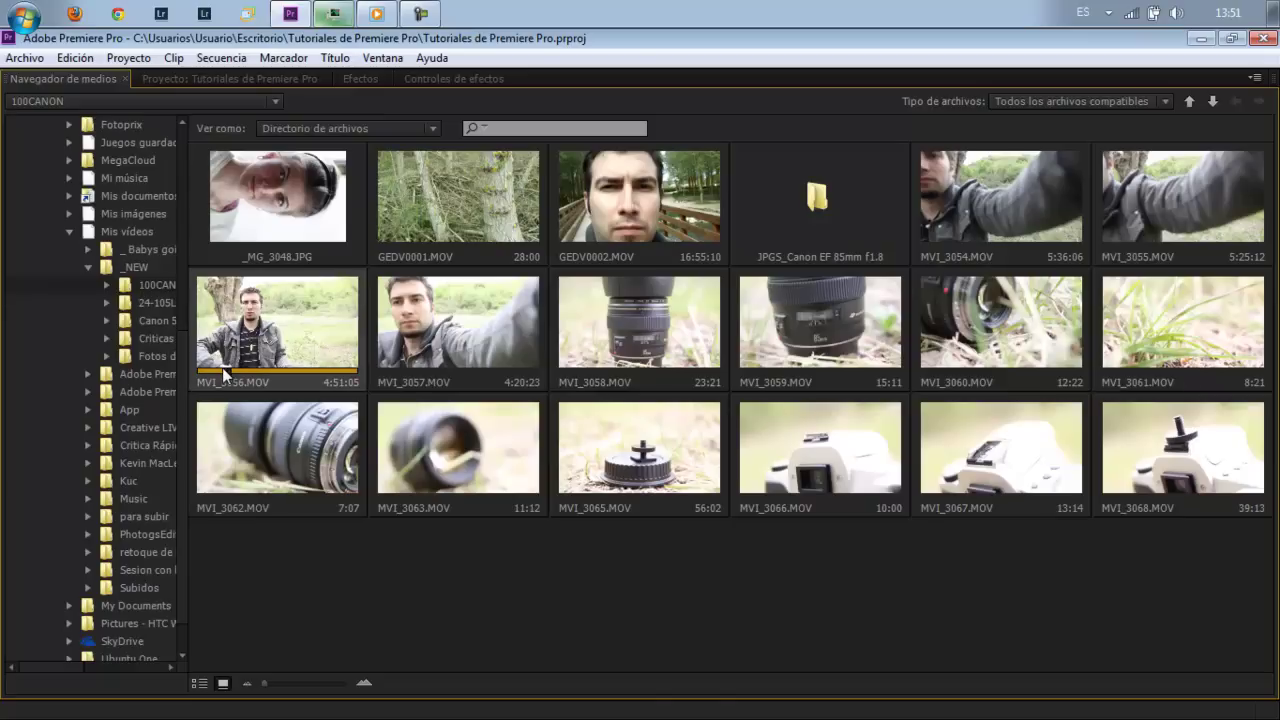
drag(214, 370, 257, 377)
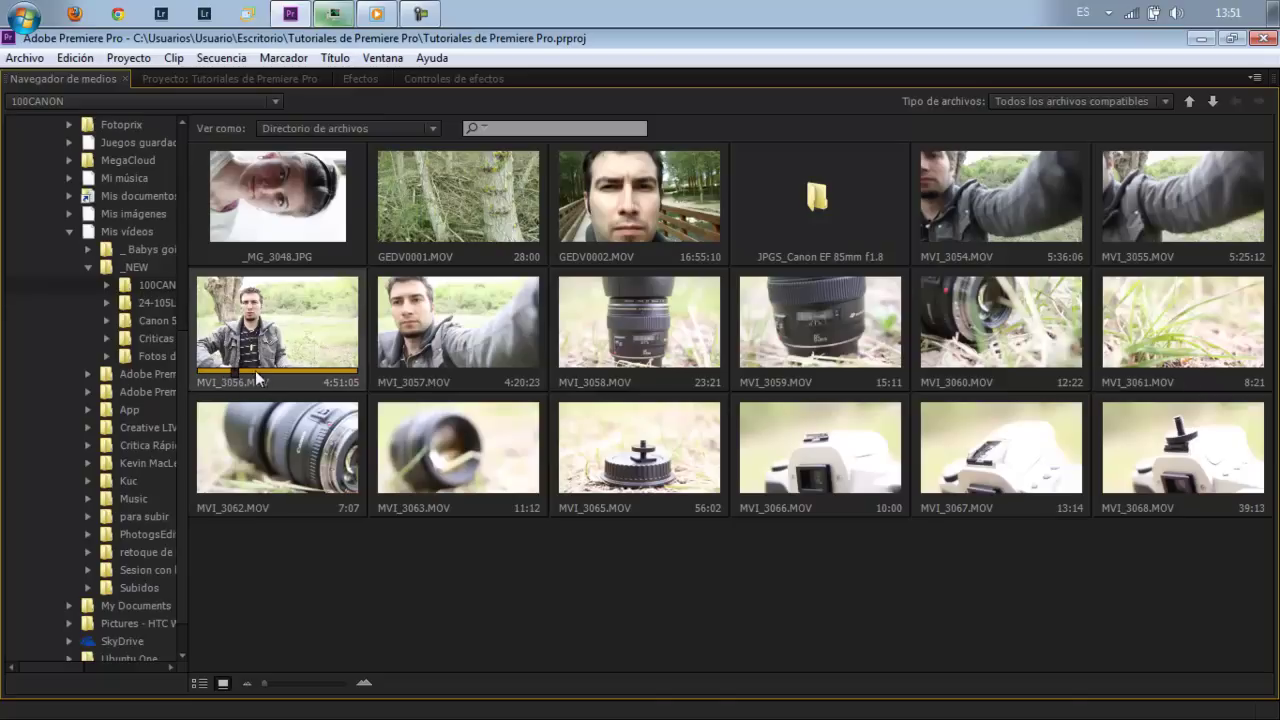
click(199, 369)
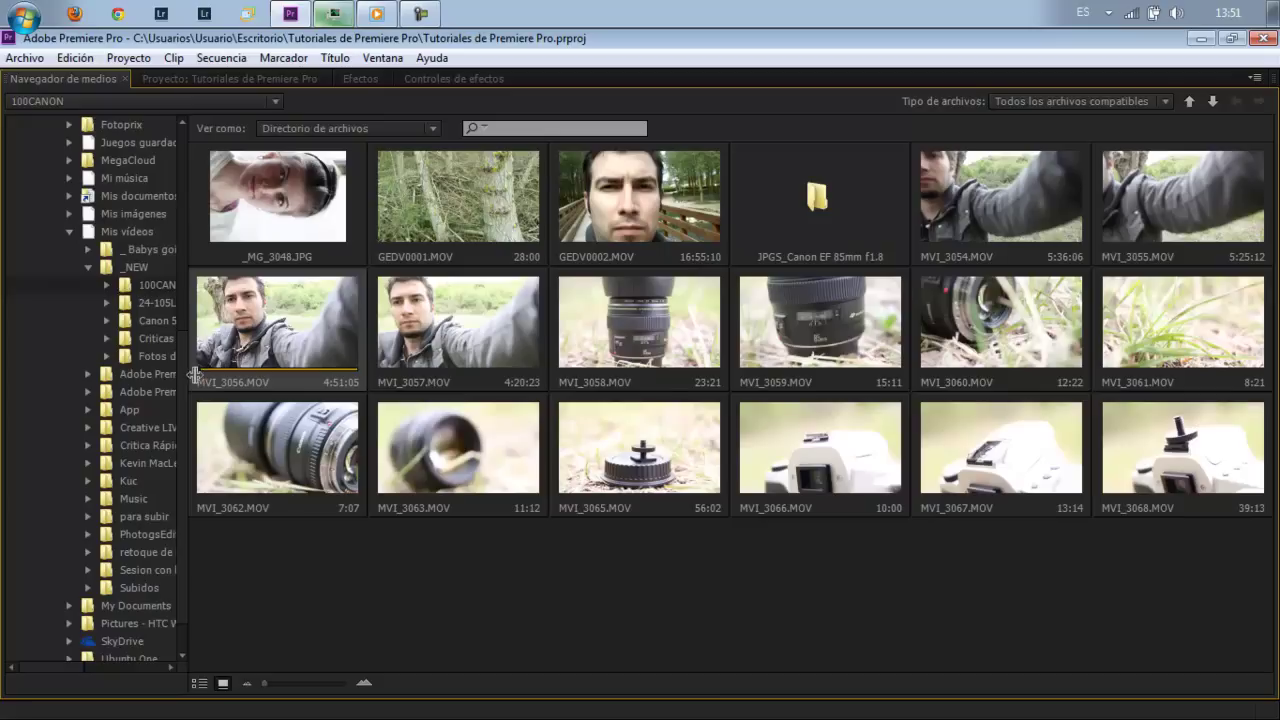
click(216, 371)
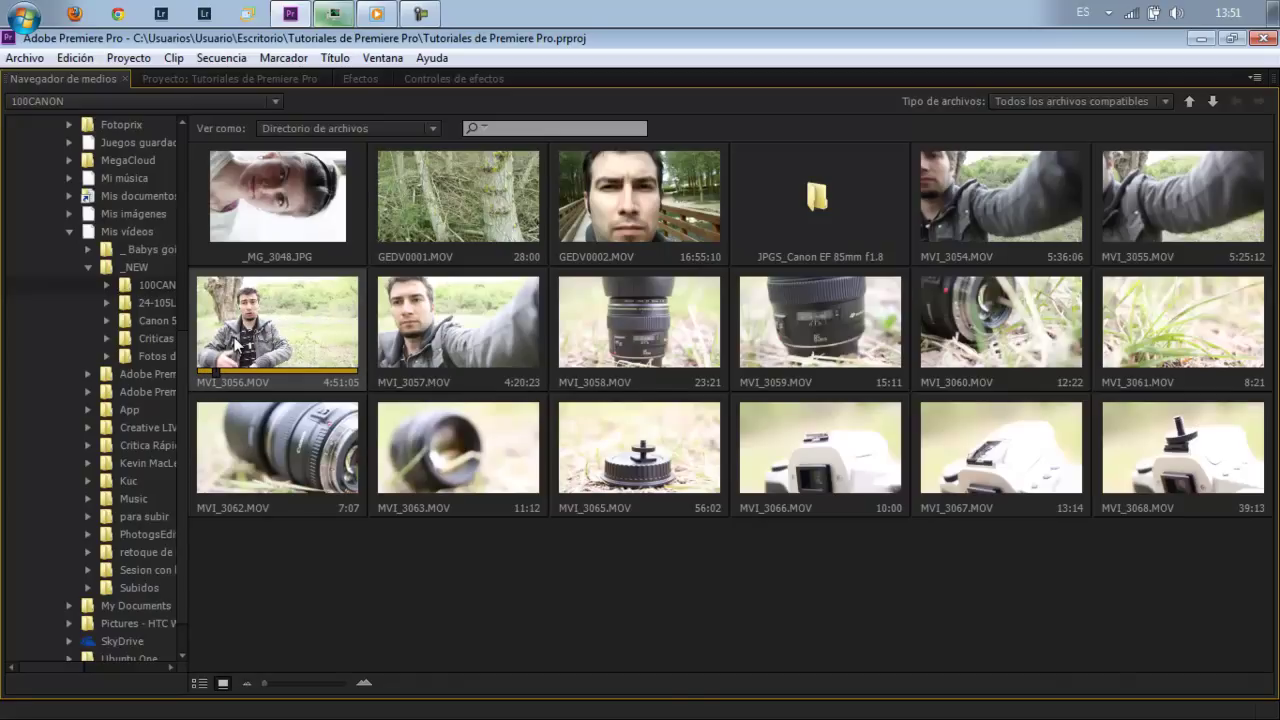
key(grave)
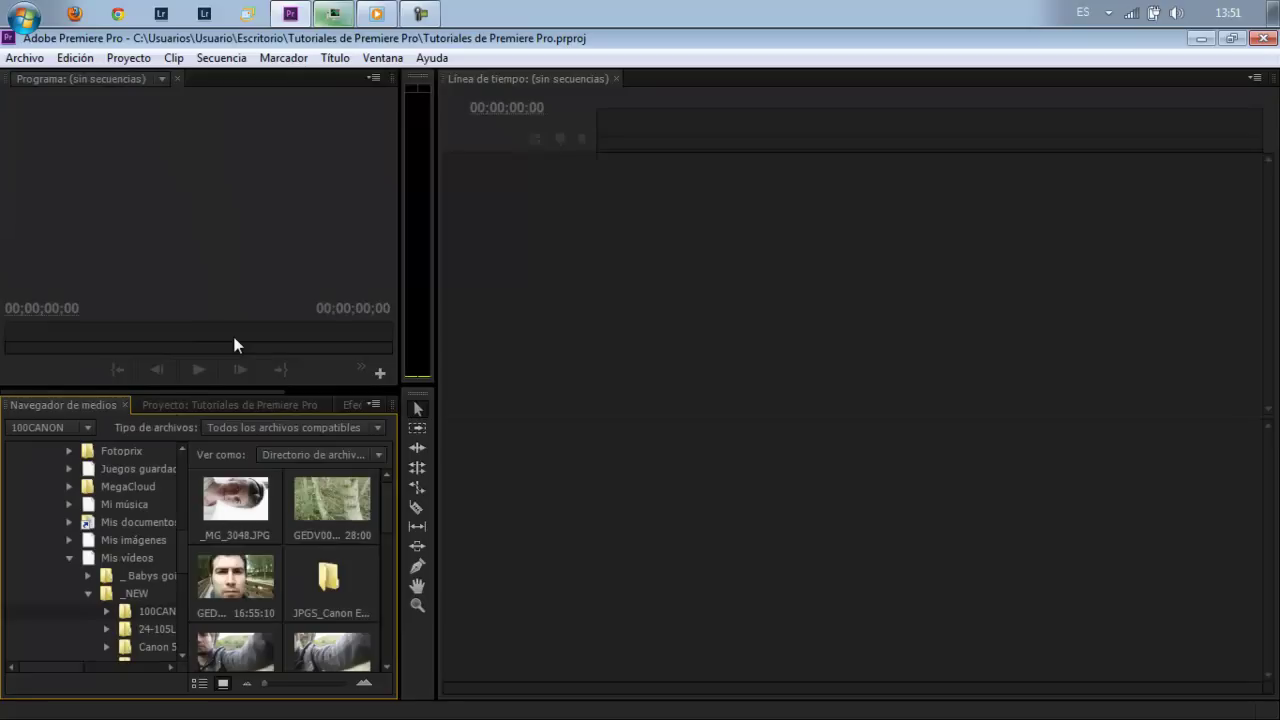